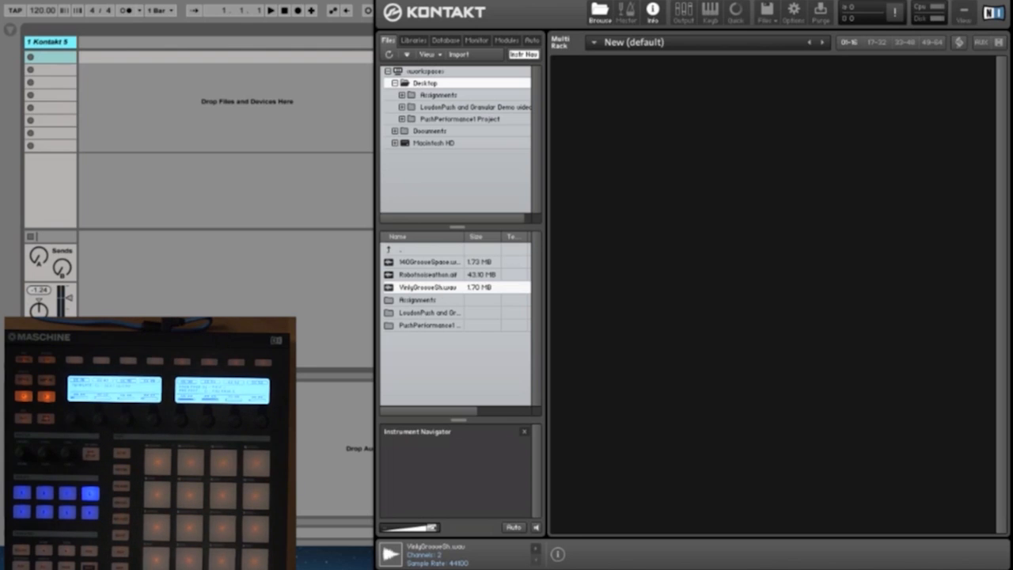
# Create a new instrument, open it for editing, and map the VinlyGrooveSh.wav sample to key C2 in the Mapping Editor.
pyautogui.doubleClick(776, 129)
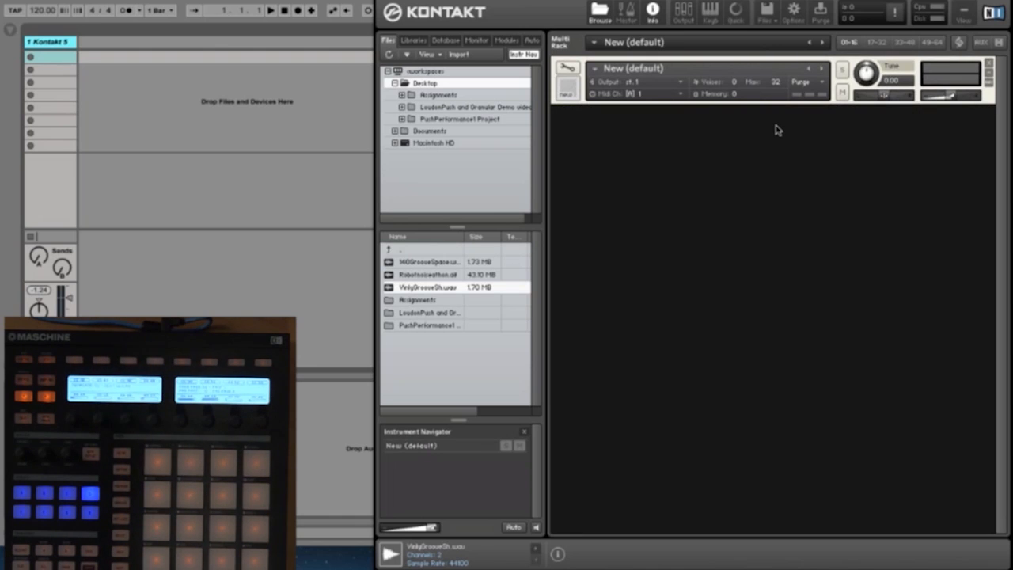
pyautogui.click(568, 70)
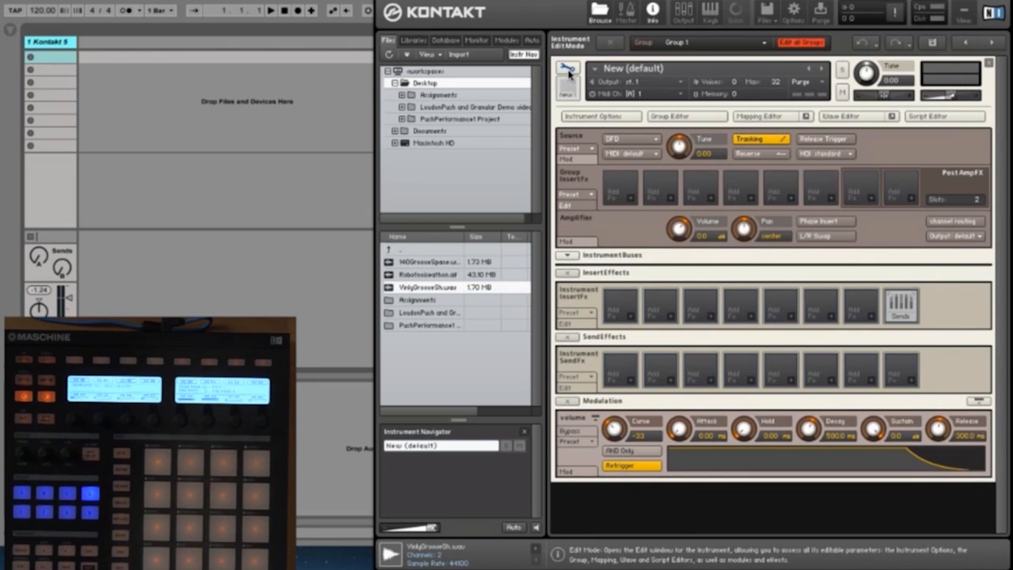
pyautogui.click(772, 118)
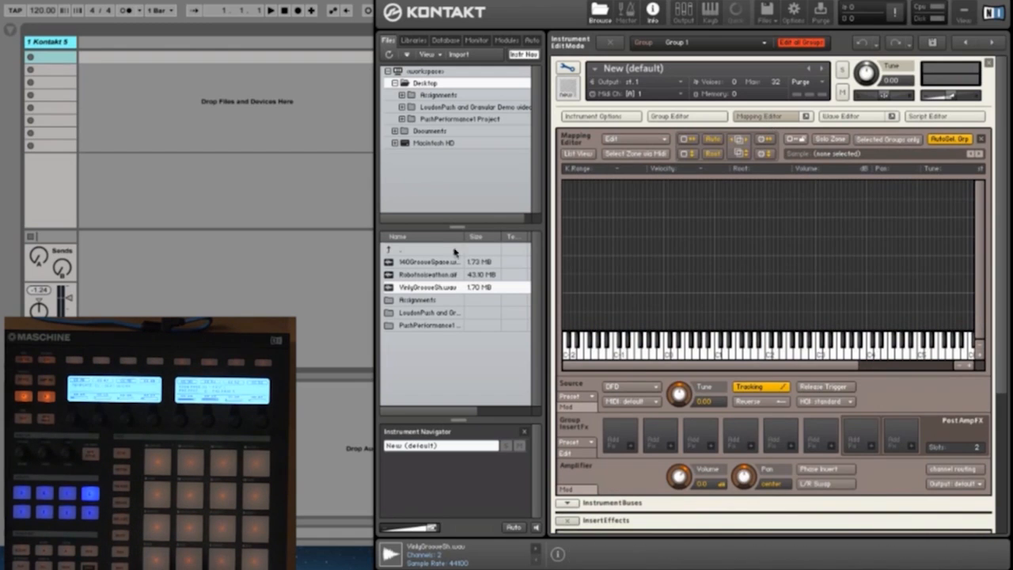
pyautogui.moveTo(552, 261); pyautogui.dragTo(768, 323)
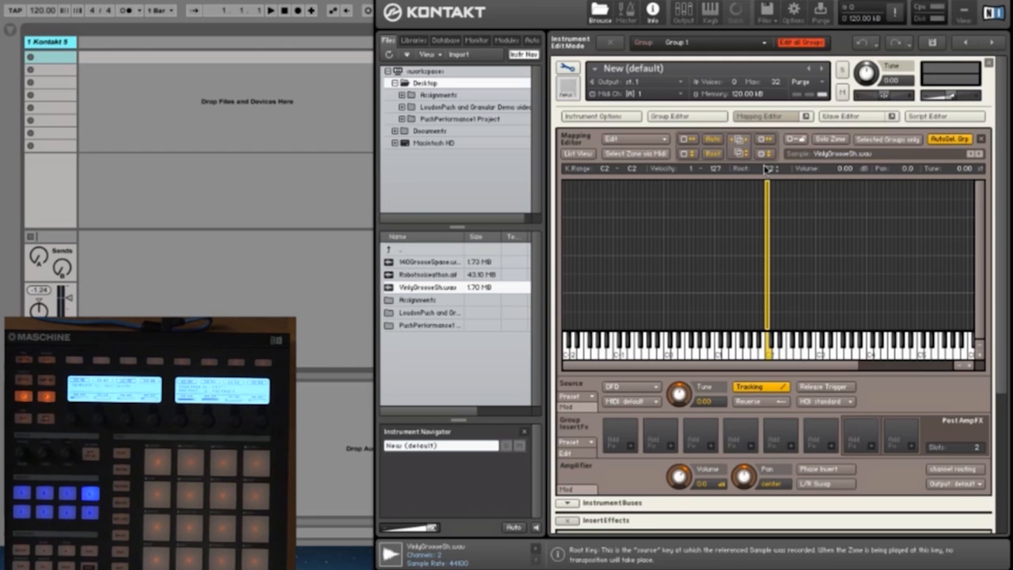
# Show the Wave Editor for the mapped sample, together with its loop and slice settings.
pyautogui.scroll(-1, 766, 168)
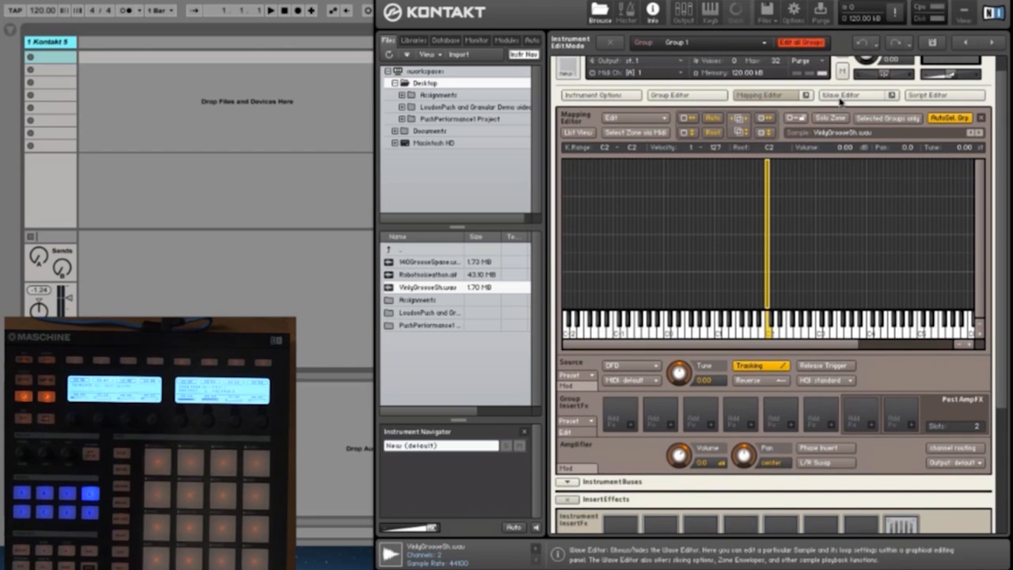
pyautogui.click(841, 95)
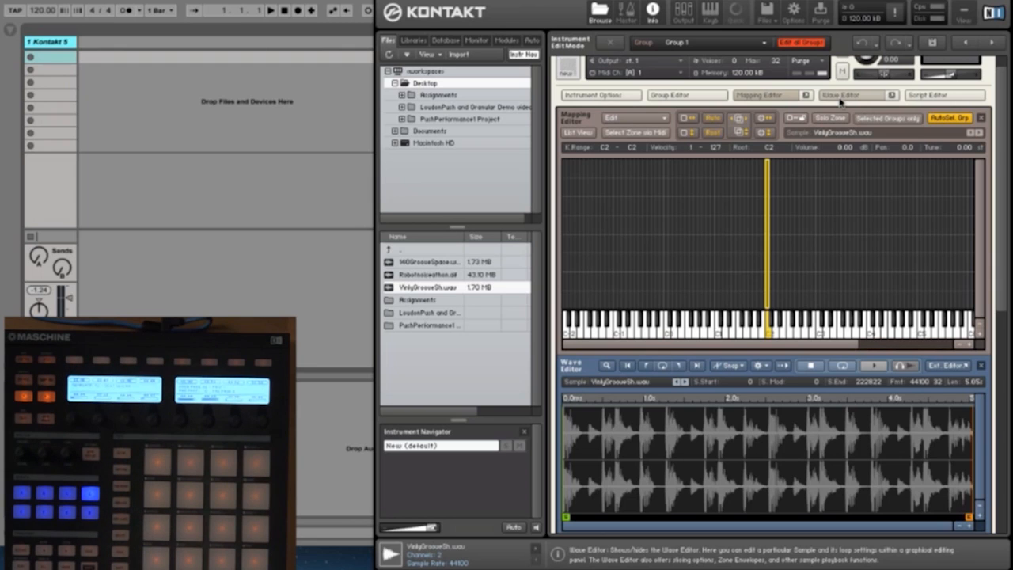
pyautogui.scroll(-8, 841, 95)
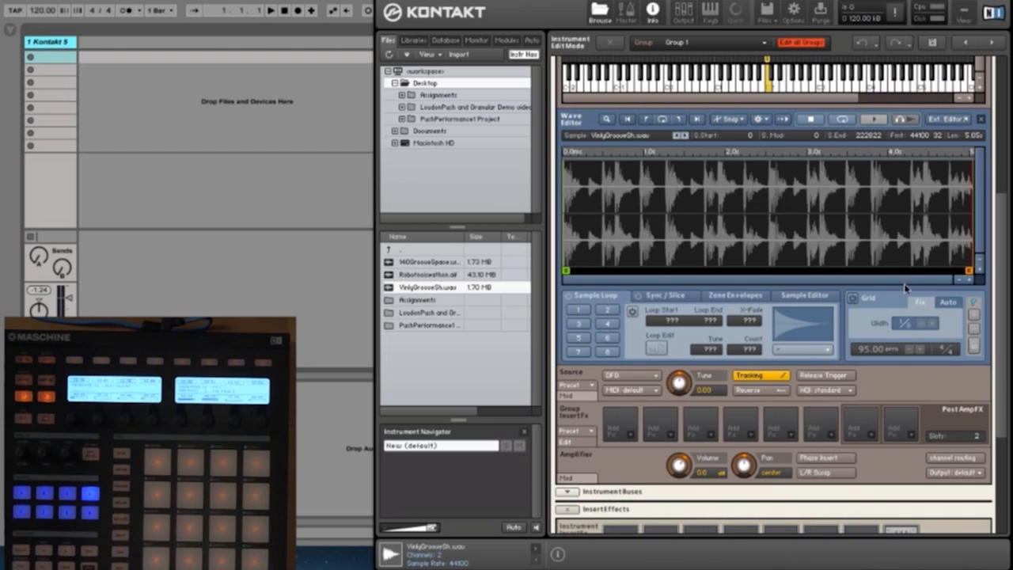
pyautogui.scroll(7, 725, 273)
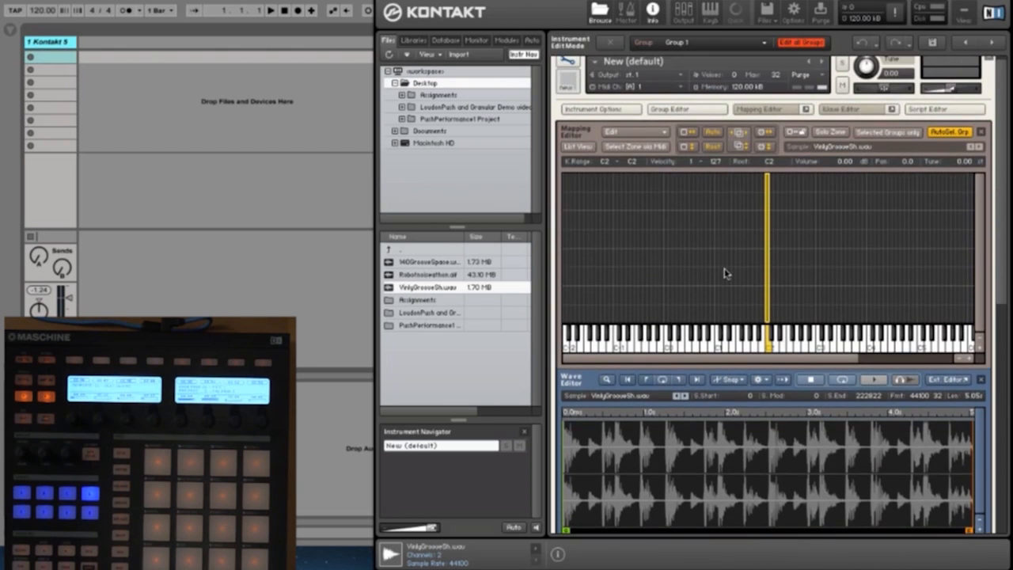
pyautogui.scroll(-7, 725, 273)
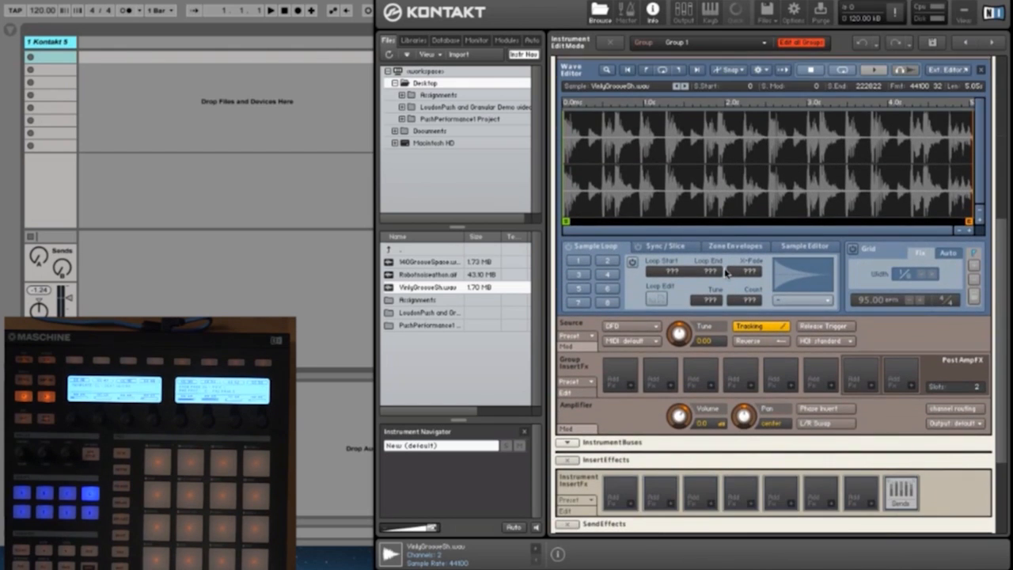
# In the Sync / Slice settings, enable the slicing grid and set its fixed width to 1/8.
pyautogui.click(682, 249)
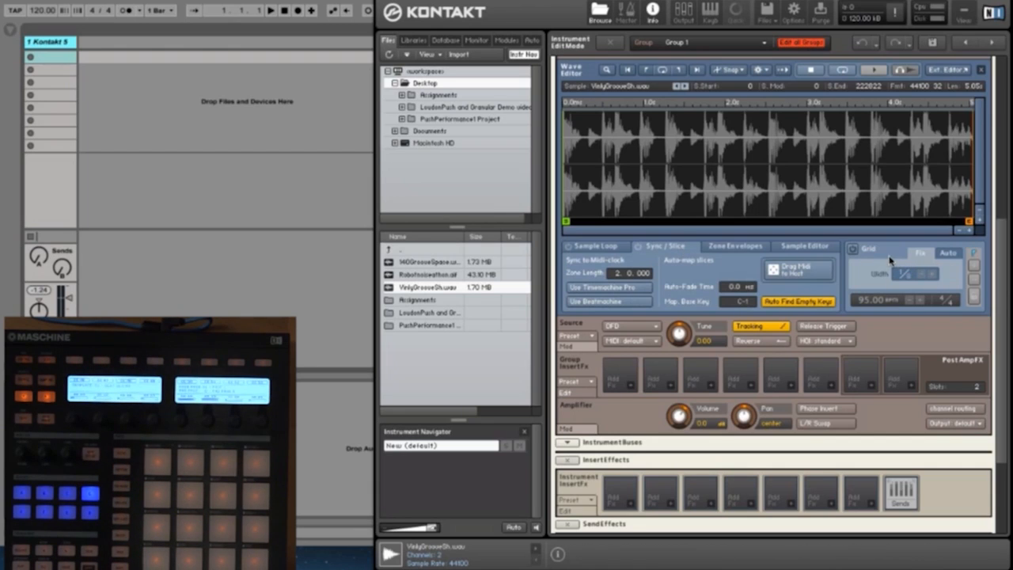
pyautogui.click(853, 250)
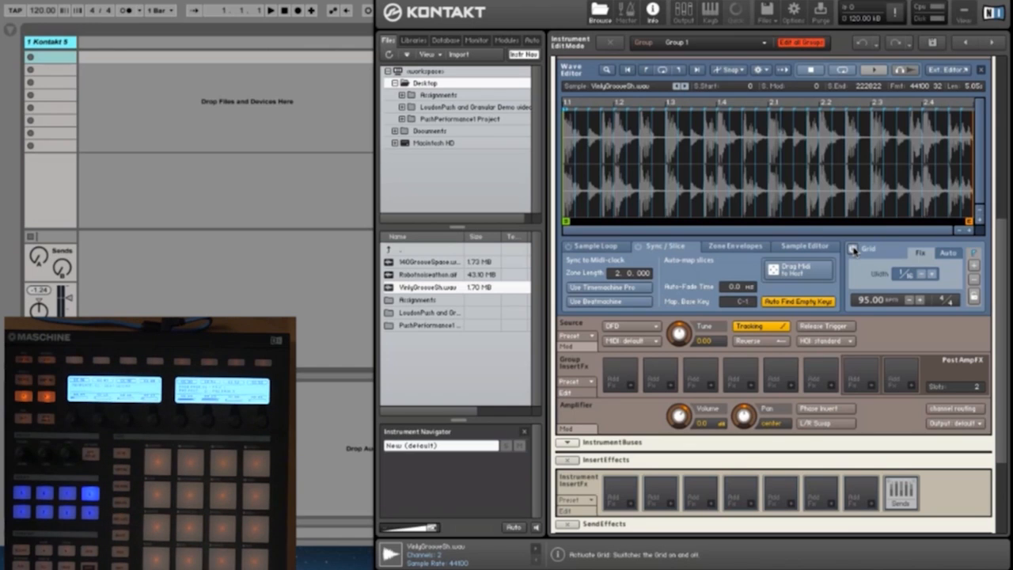
pyautogui.click(923, 274)
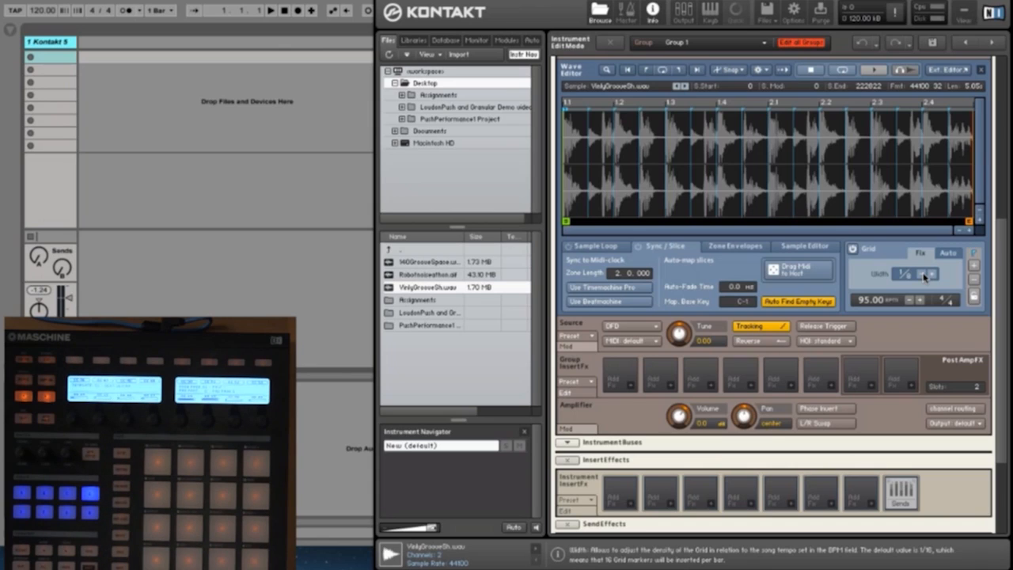
# Try the grid's Auto mode with increased slice sensitivity, and return it to Fix mode.
pyautogui.click(949, 253)
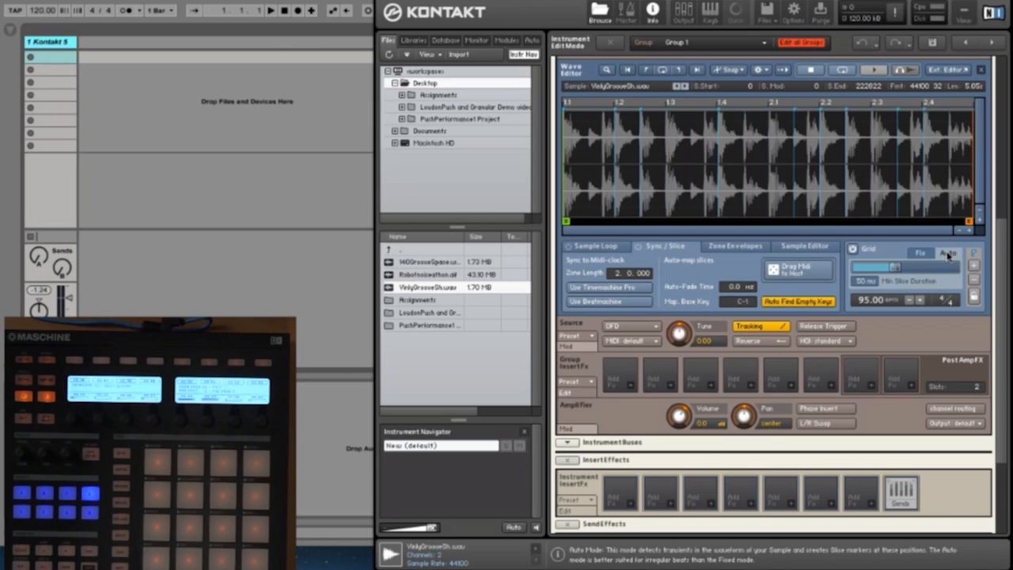
pyautogui.moveTo(895, 268); pyautogui.dragTo(914, 273)
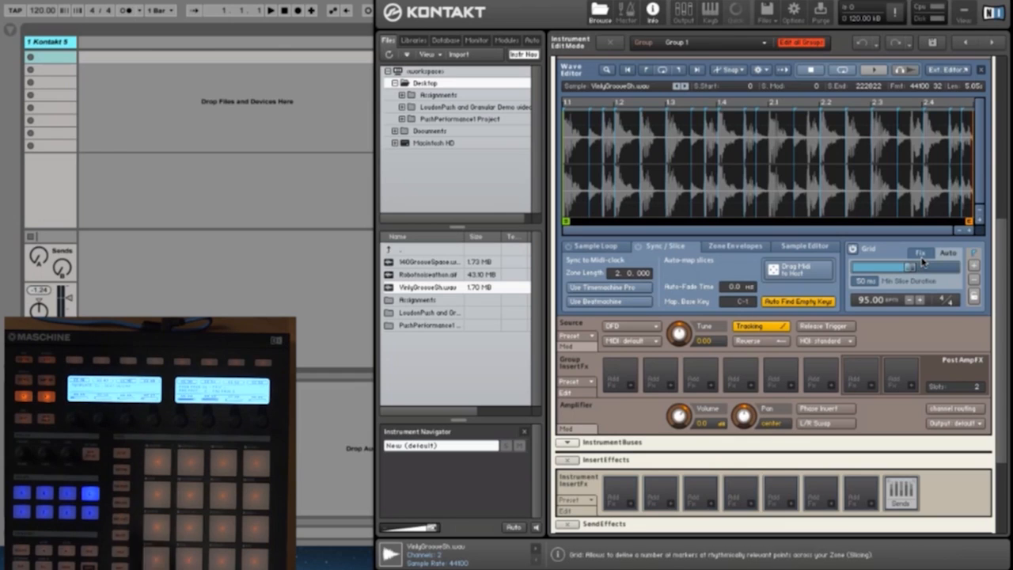
pyautogui.click(920, 254)
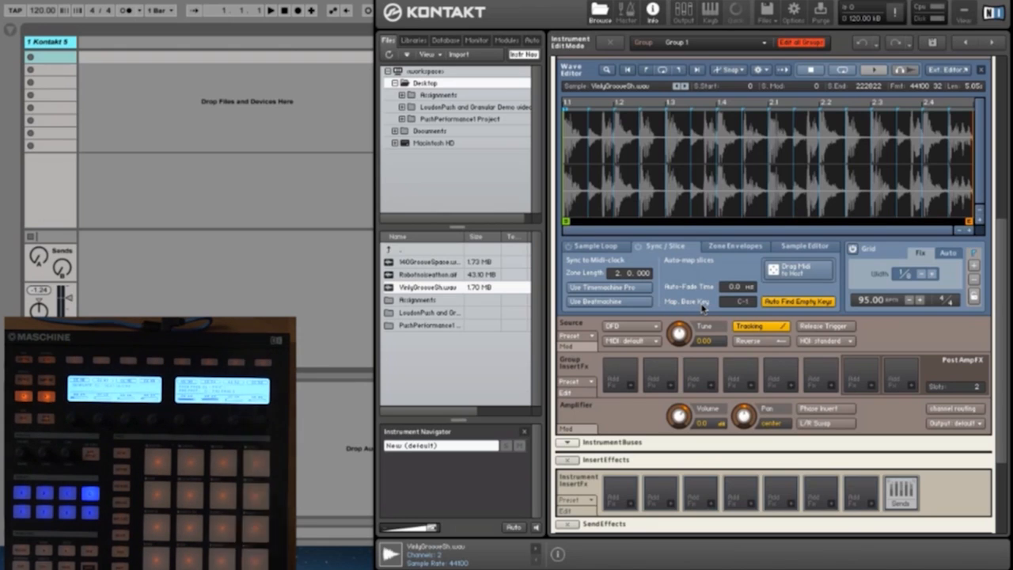
# Export the slice MIDI into the first clip slot of the Kontakt 5 track, and open that clip's notes.
pyautogui.scroll(5, 702, 309)
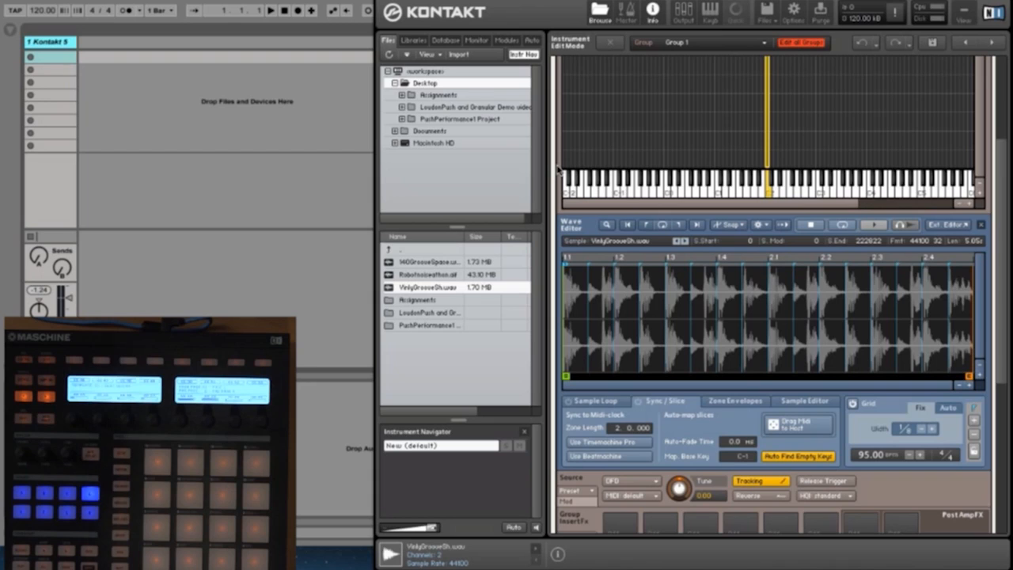
pyautogui.scroll(-3, 674, 205)
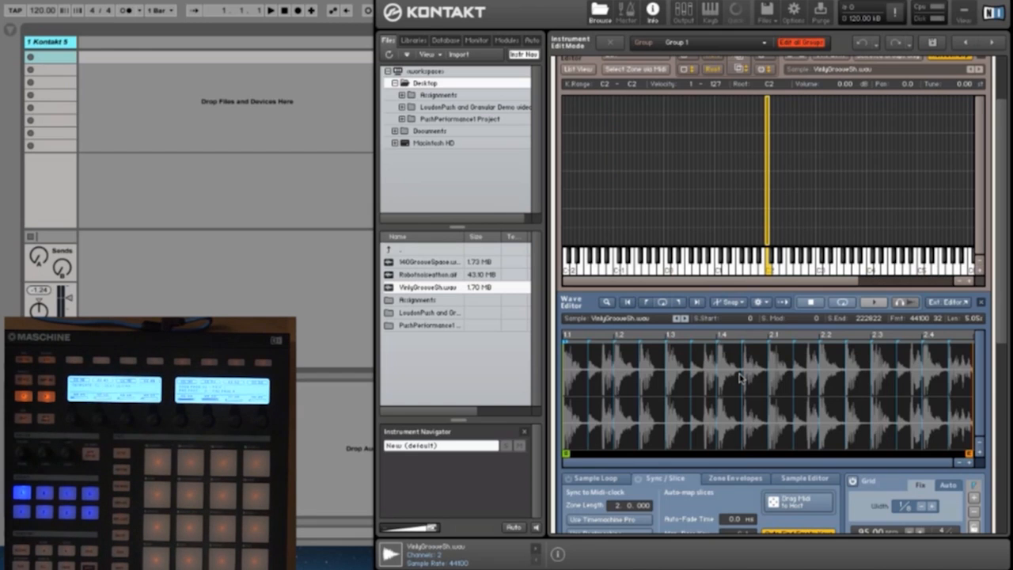
pyautogui.scroll(-5, 740, 378)
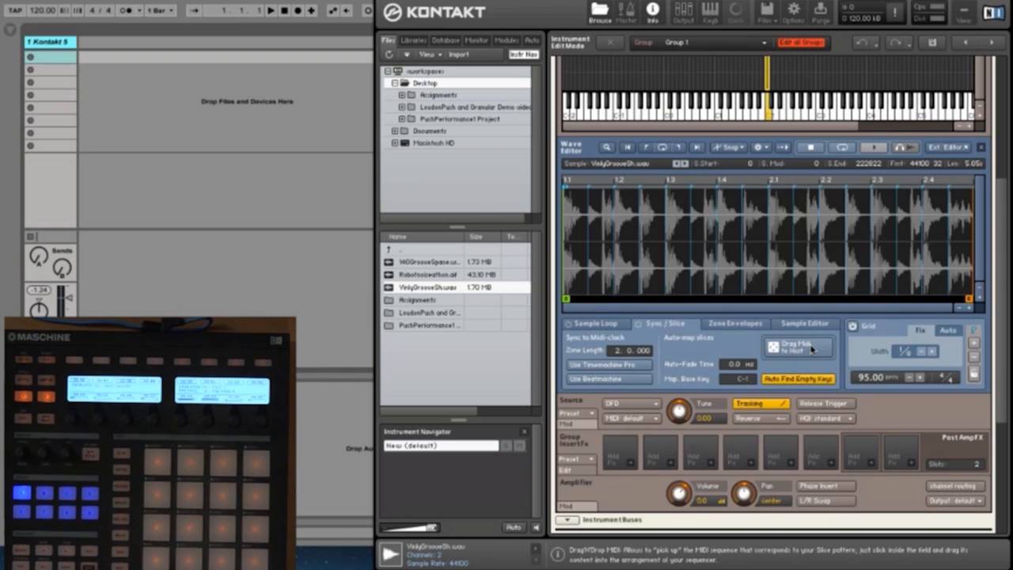
pyautogui.moveTo(811, 348); pyautogui.dragTo(46, 63)
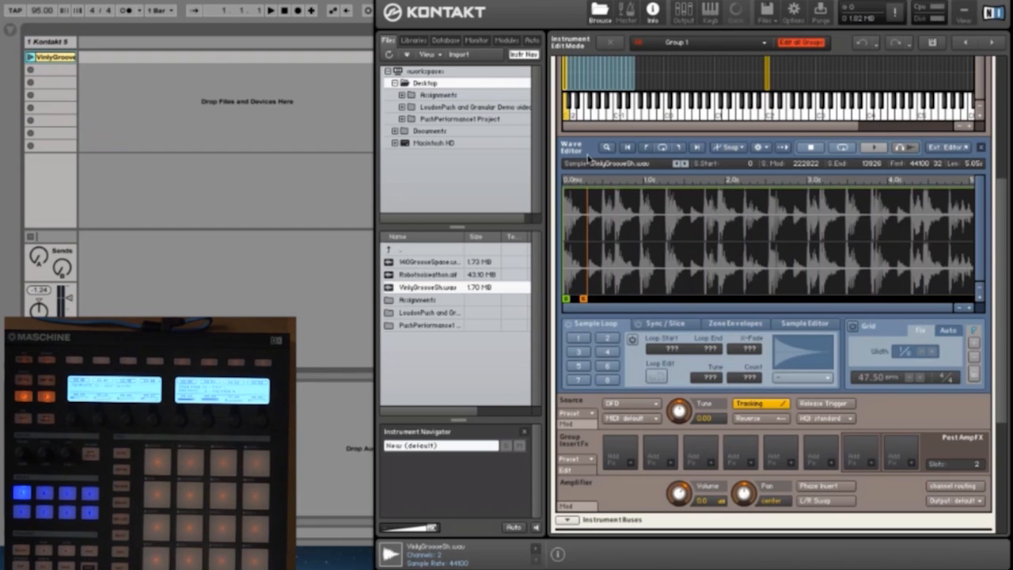
pyautogui.scroll(5, 588, 158)
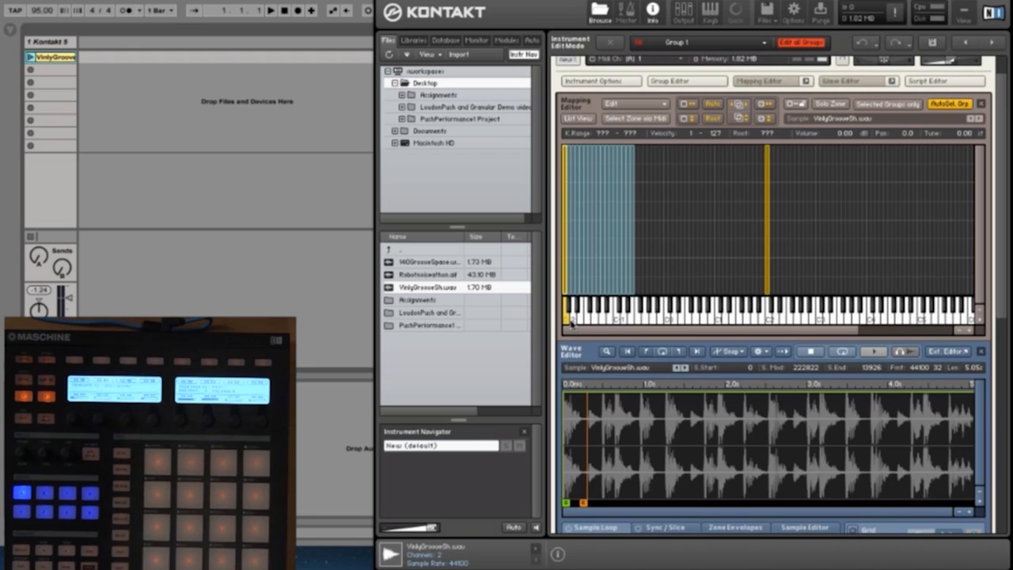
pyautogui.doubleClick(49, 60)
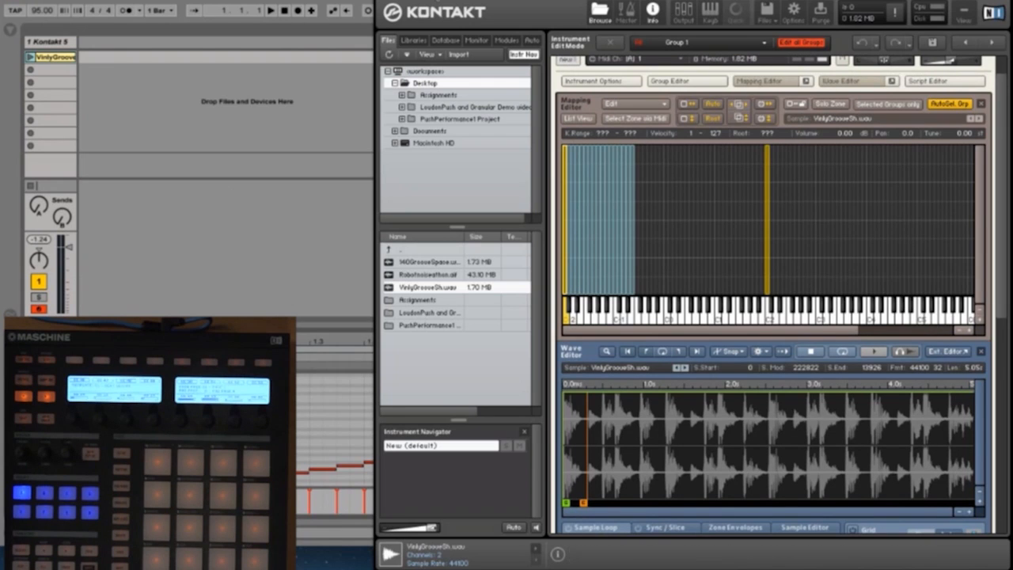
# Delete the exported clip from the Kontakt 5 track and undo the slice mapping in the instrument.
pyautogui.moveTo(507, 0); pyautogui.dragTo(429, 8)
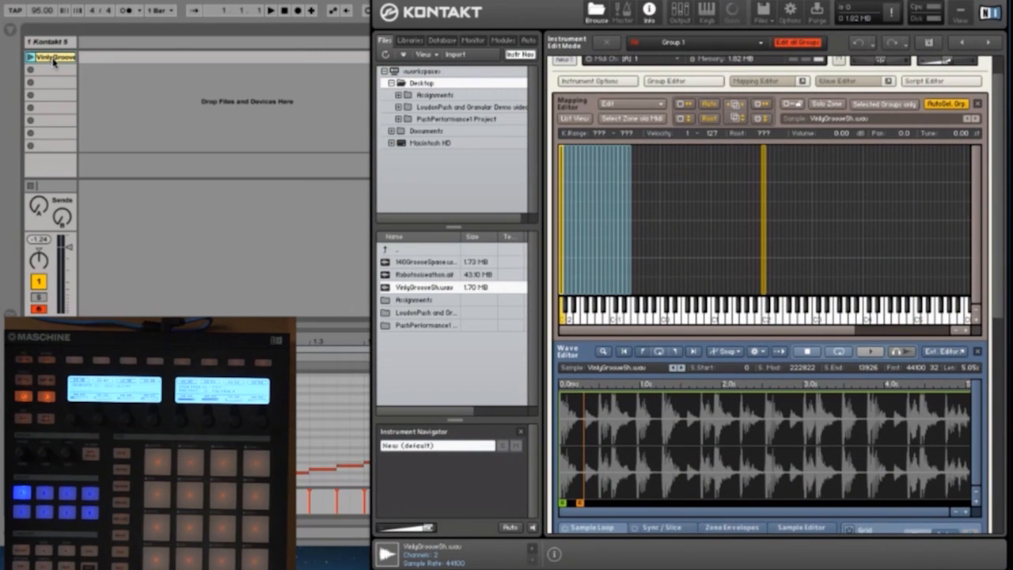
pyautogui.press('Delete')
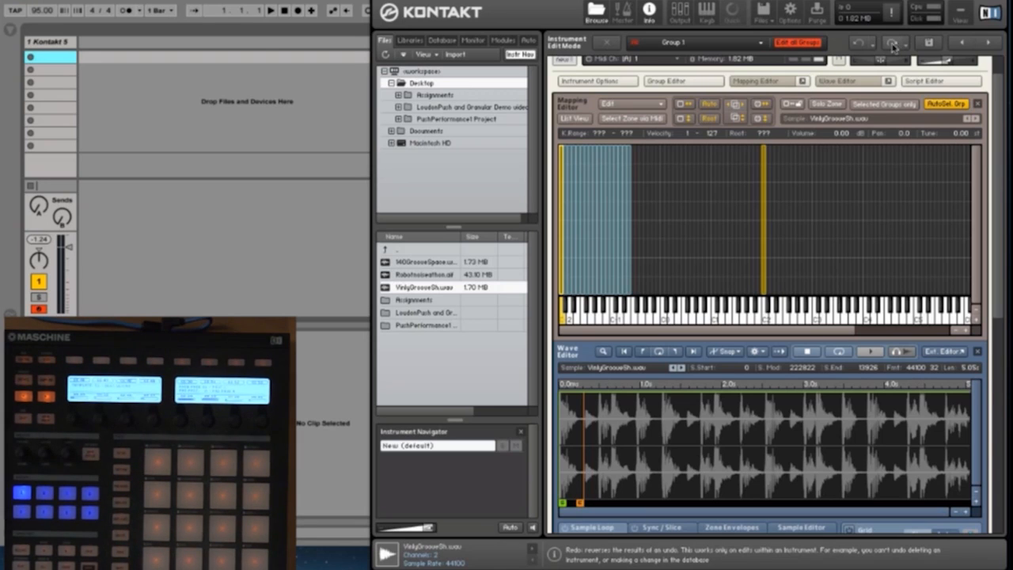
pyautogui.click(860, 43)
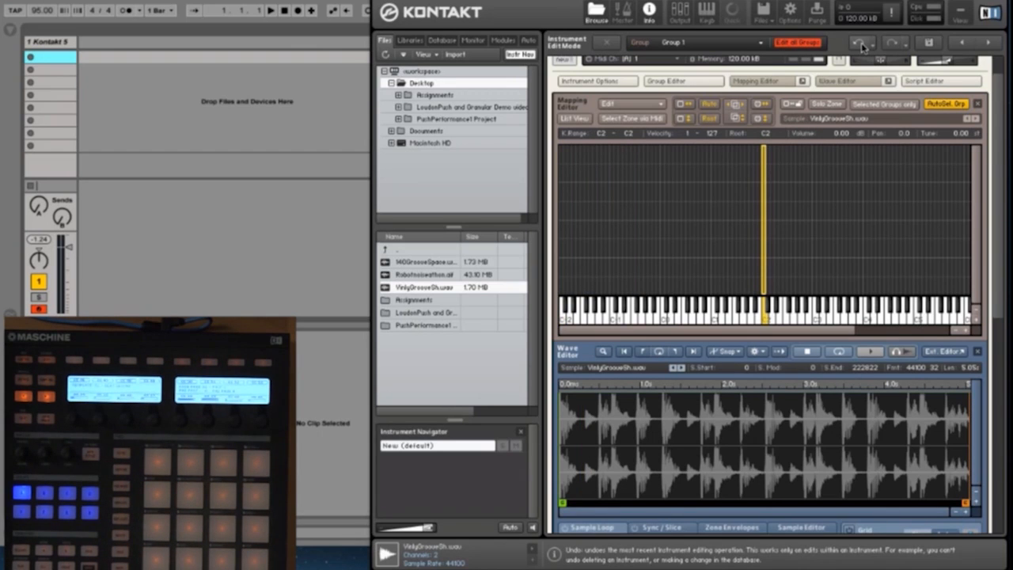
# In the Sync / Slice settings, turn off Auto Find Empty Keys and try exporting the slice MIDI with the grid disabled.
pyautogui.scroll(-6, 857, 255)
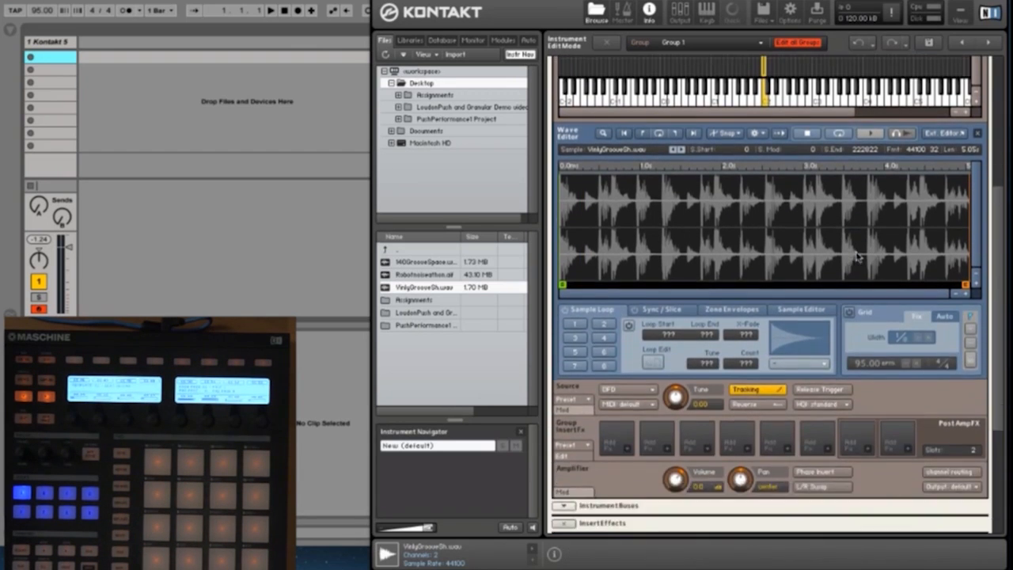
pyautogui.click(670, 310)
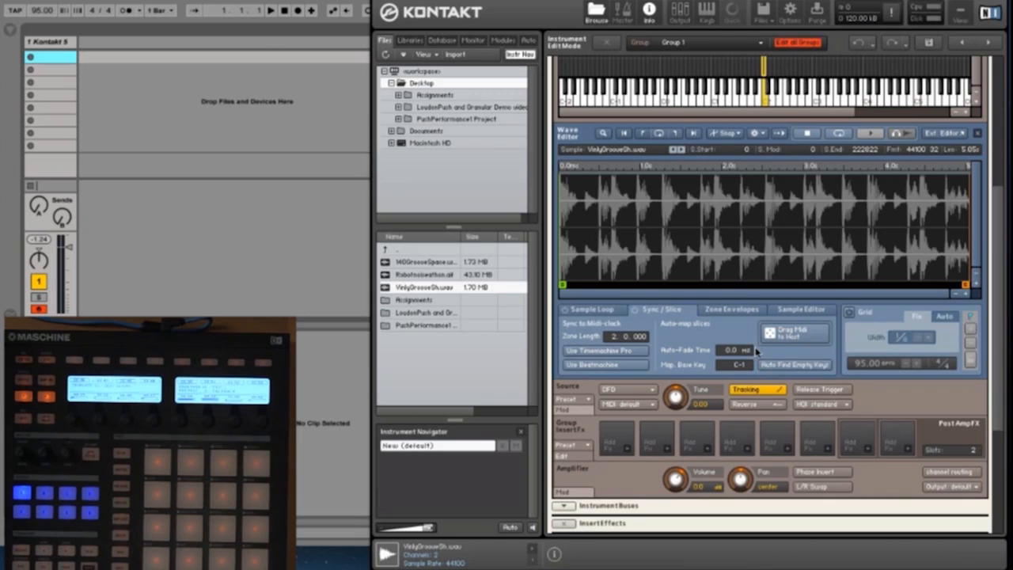
pyautogui.scroll(3, 731, 289)
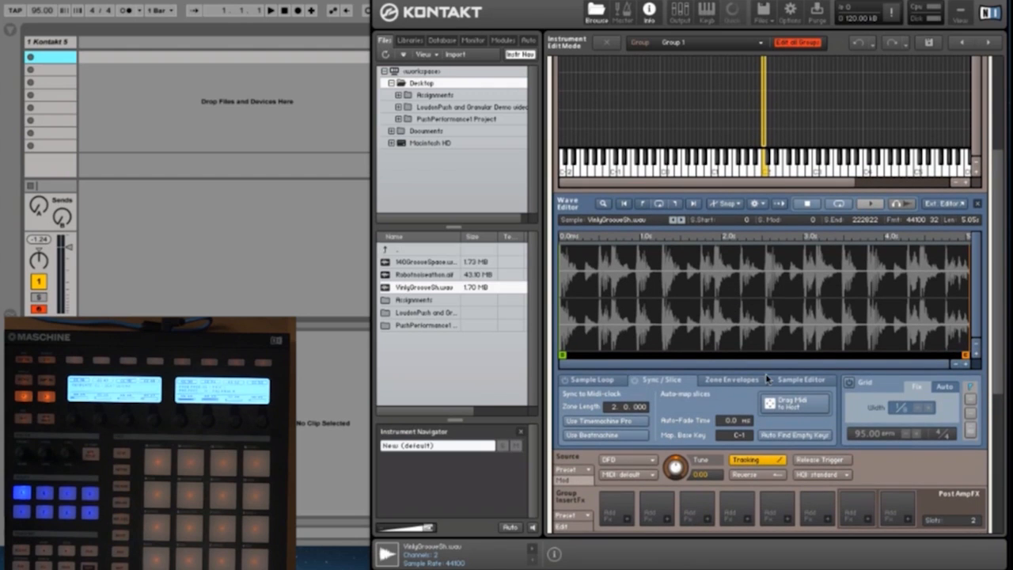
pyautogui.click(791, 405)
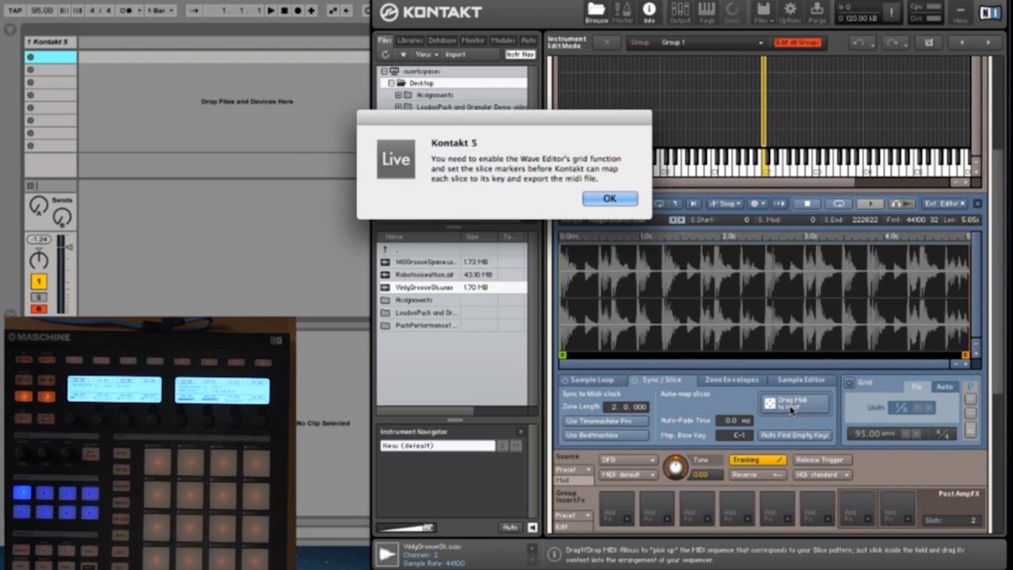
pyautogui.click(610, 200)
# Enable the Wave Editor's fixed slicing grid and set its width to 1/8.
pyautogui.click(849, 383)
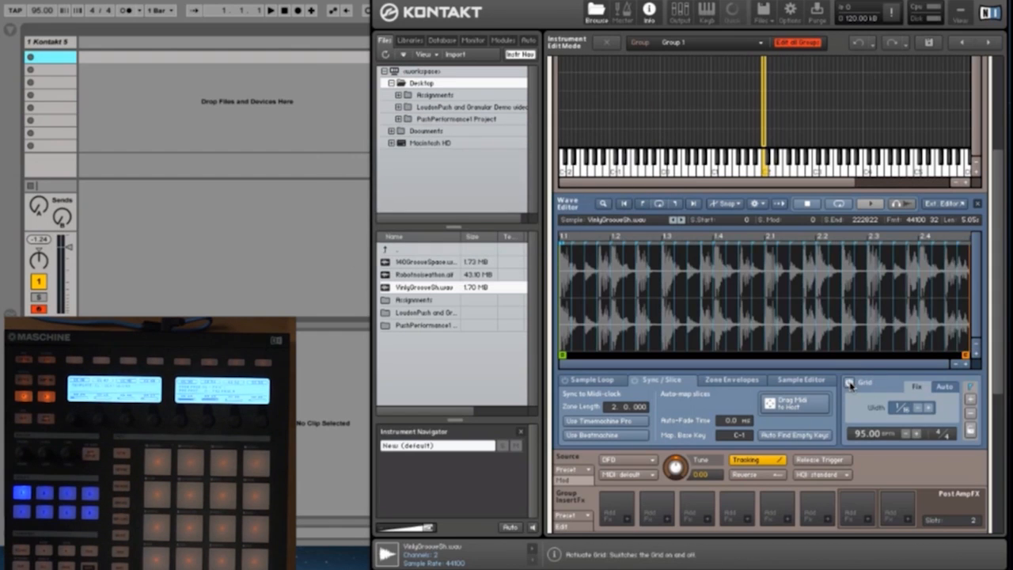
pyautogui.click(929, 408)
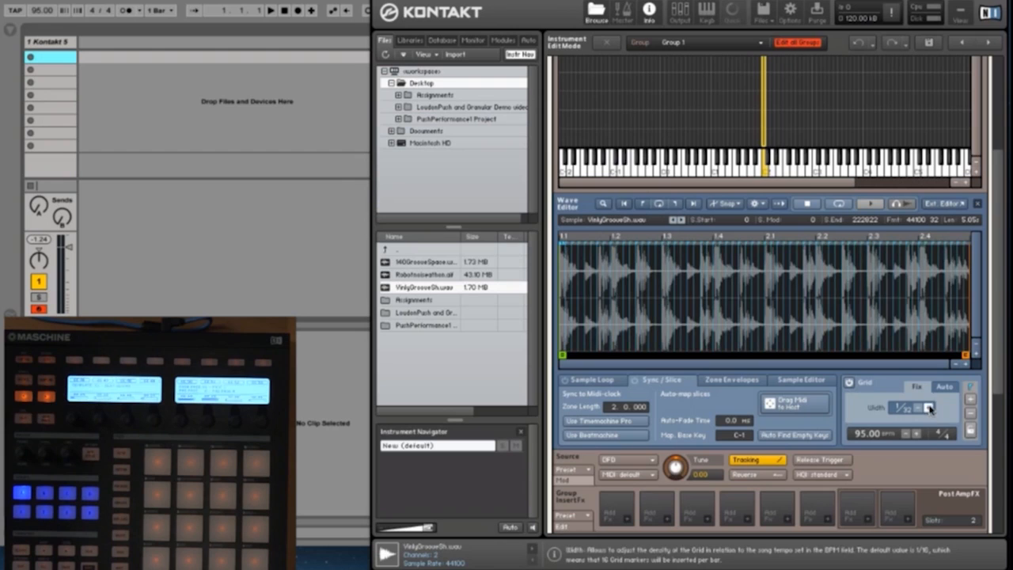
pyautogui.click(918, 408)
pyautogui.click(918, 408)
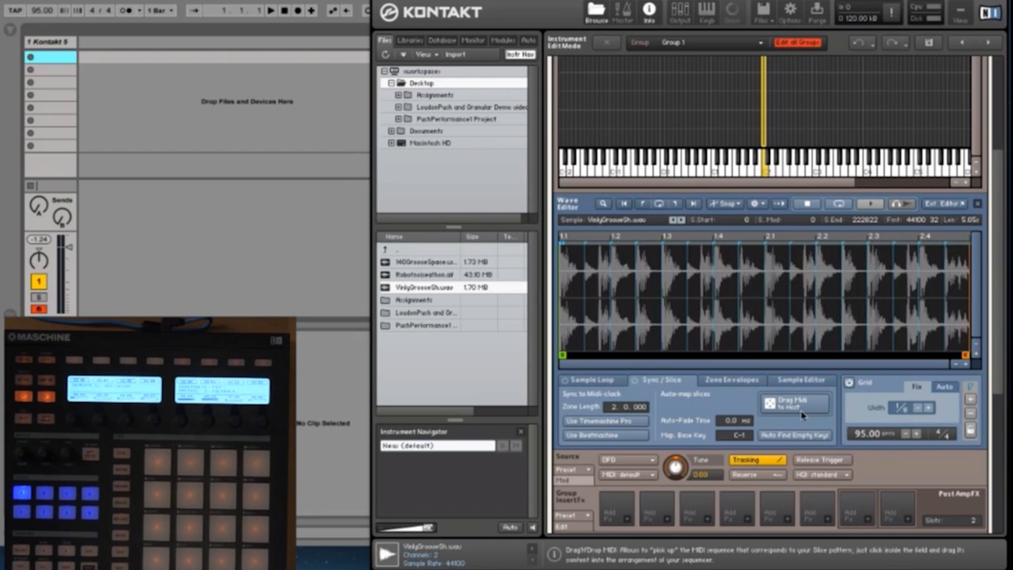
# Export the slice MIDI into the first clip slot of the Kontakt 5 track and play the clip.
pyautogui.moveTo(443, 251); pyautogui.dragTo(49, 57)
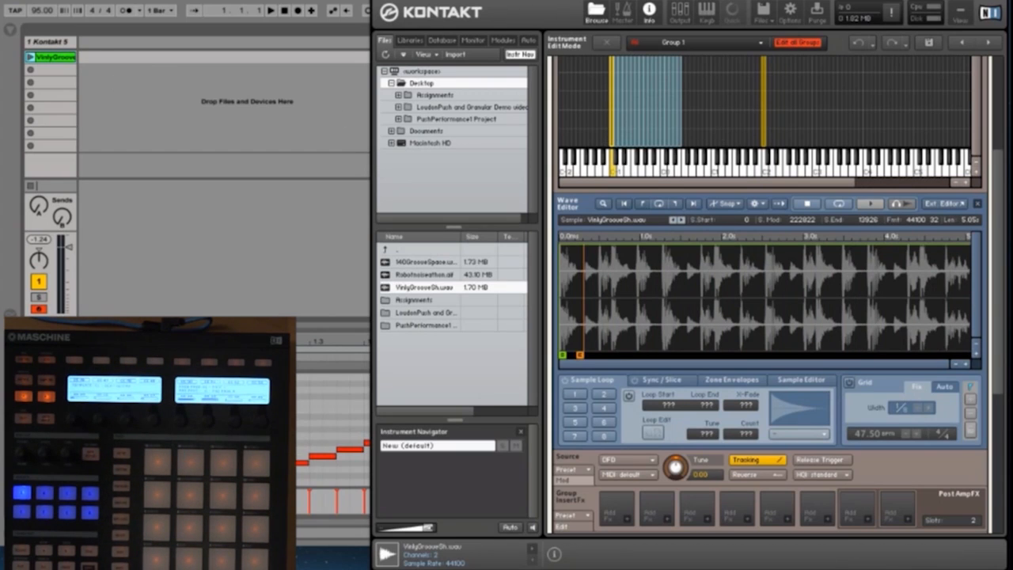
pyautogui.moveTo(554, 1)
pyautogui.mouseDown()
pyautogui.moveTo(865, 1)
pyautogui.moveTo(531, 1)
pyautogui.moveTo(553, 1)
pyautogui.mouseUp()
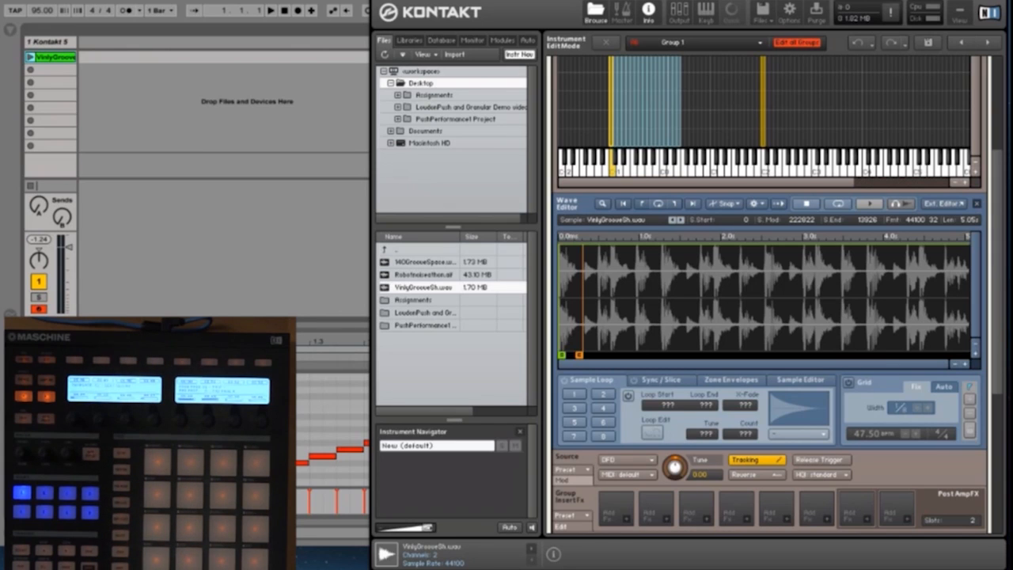
pyautogui.click(29, 57)
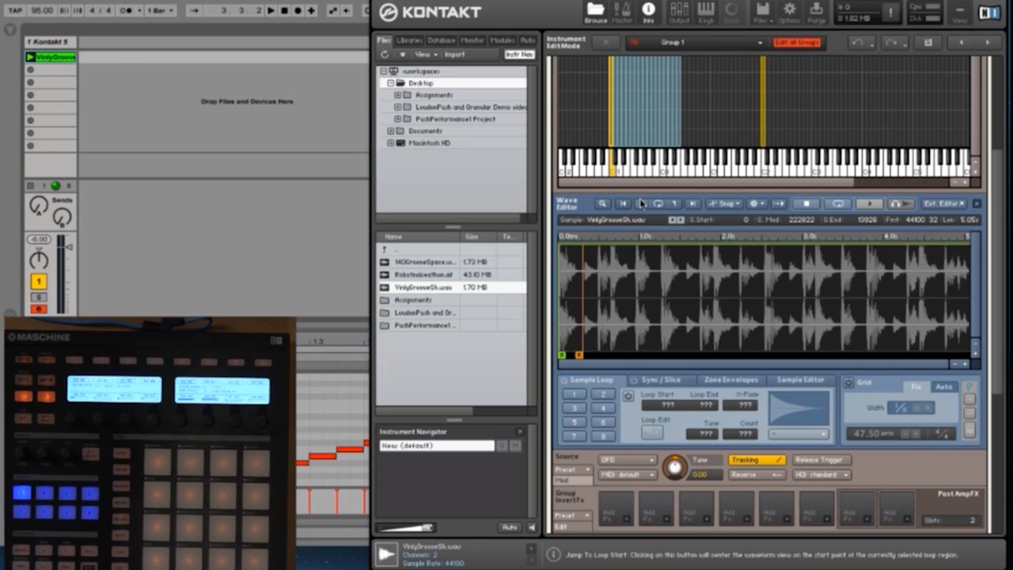
pyautogui.scroll(5, 641, 204)
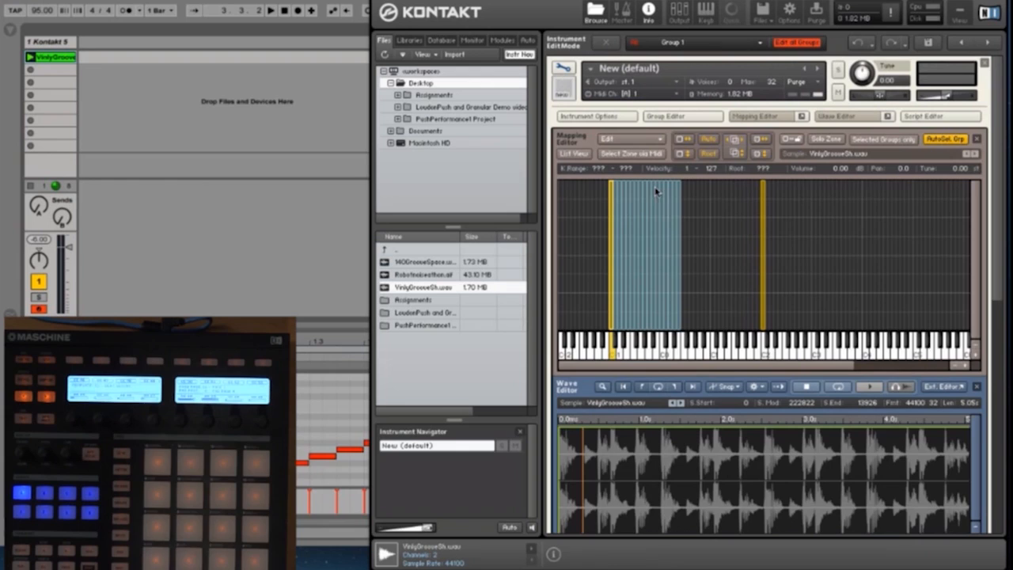
# Show the Group Editor, select the original loop zone at C2, and select the slices mapped group.
pyautogui.click(698, 117)
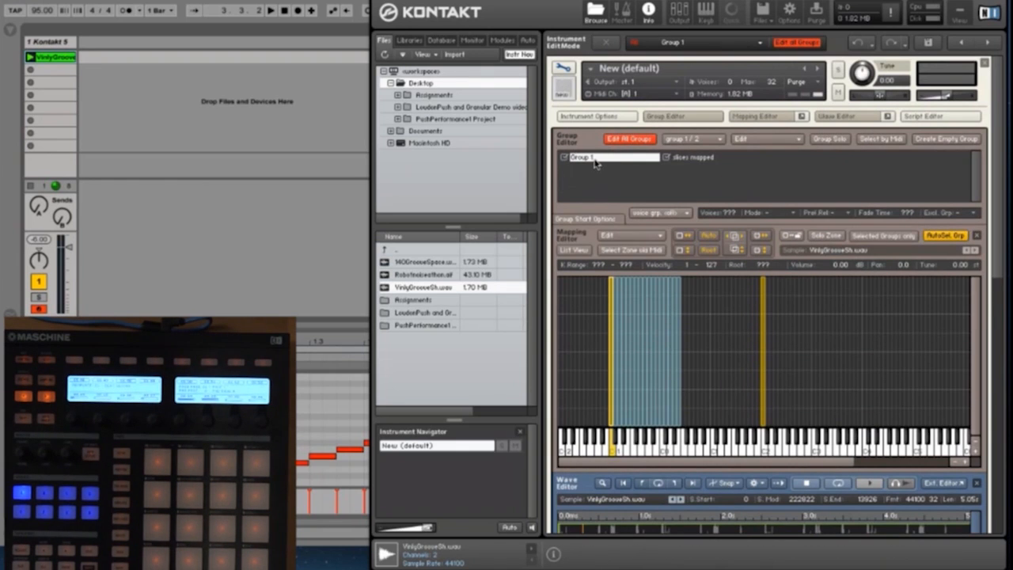
pyautogui.click(787, 322)
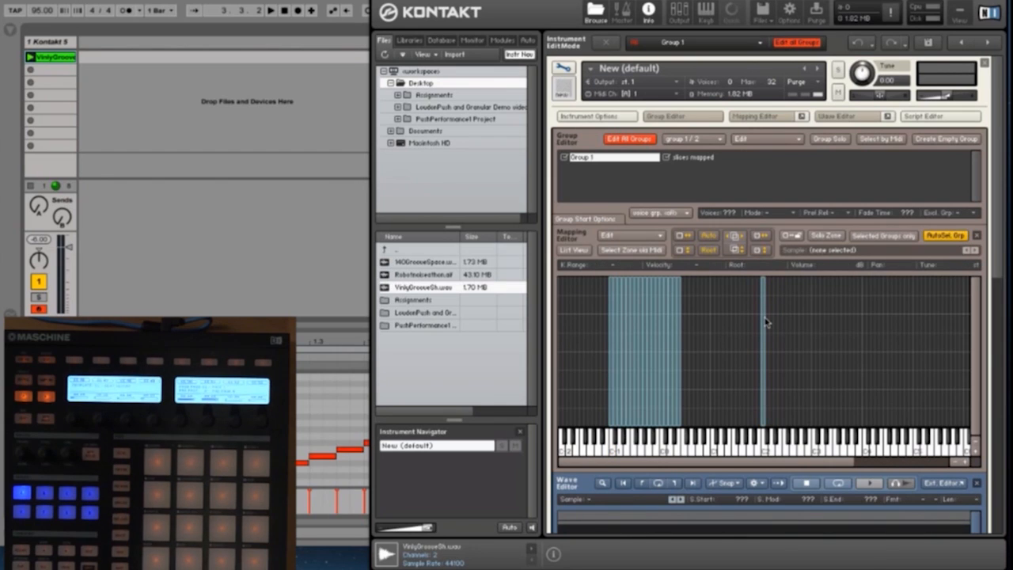
pyautogui.click(764, 321)
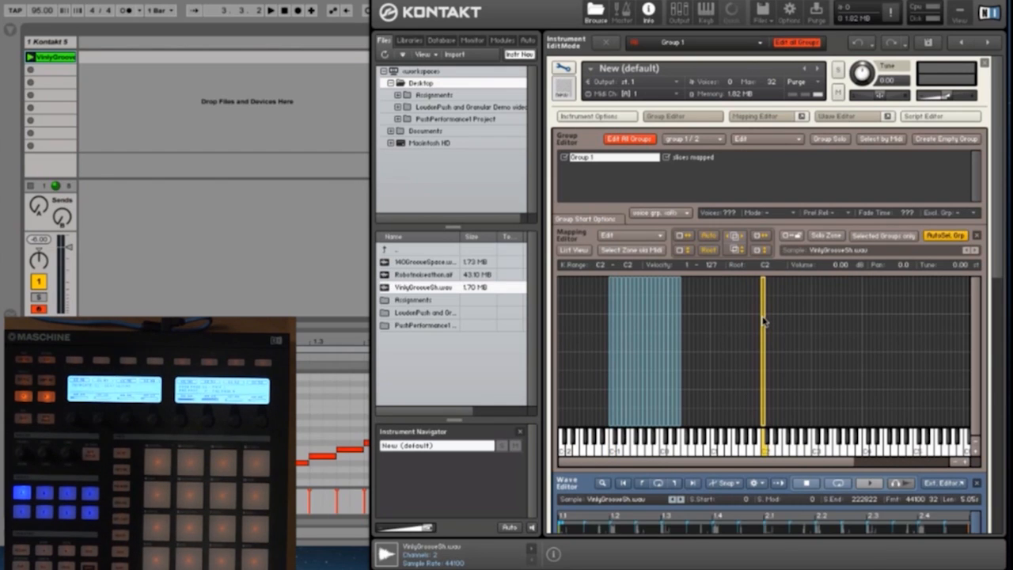
pyautogui.click(707, 157)
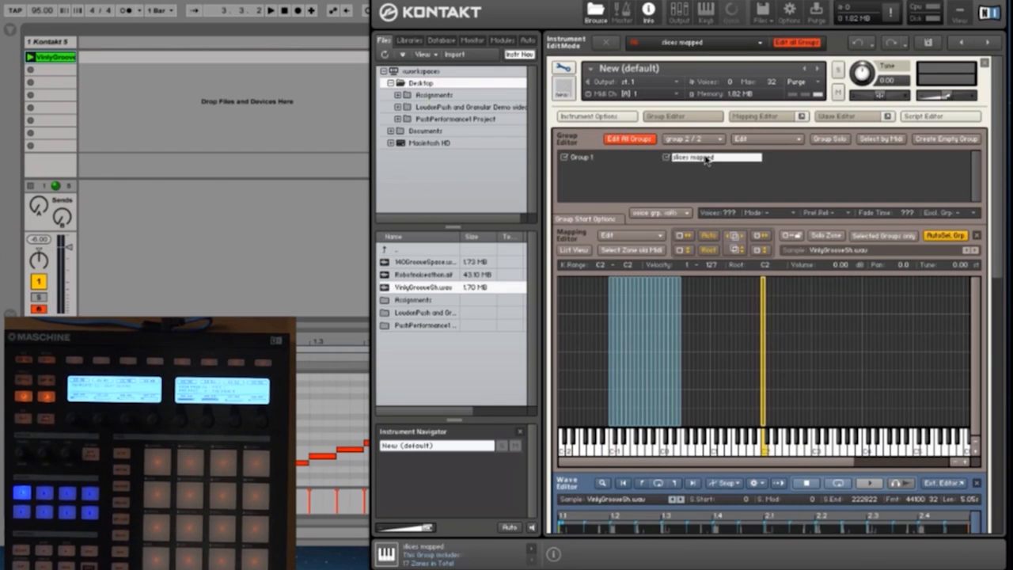
# Check the individual slice zones, the whole slice range and the C2 loop zone for their group assignment.
pyautogui.click(610, 332)
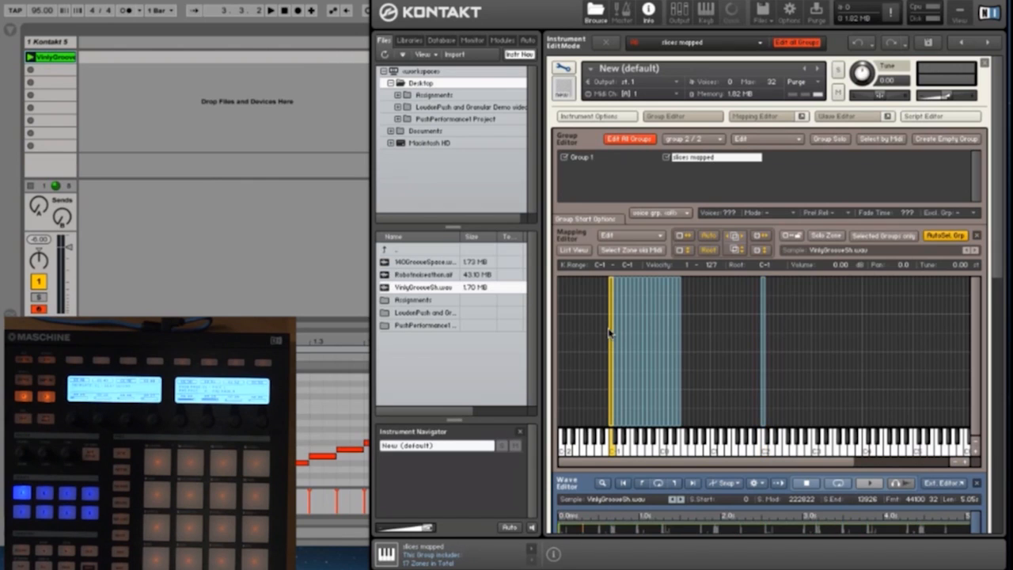
pyautogui.click(620, 334)
pyautogui.click(654, 334)
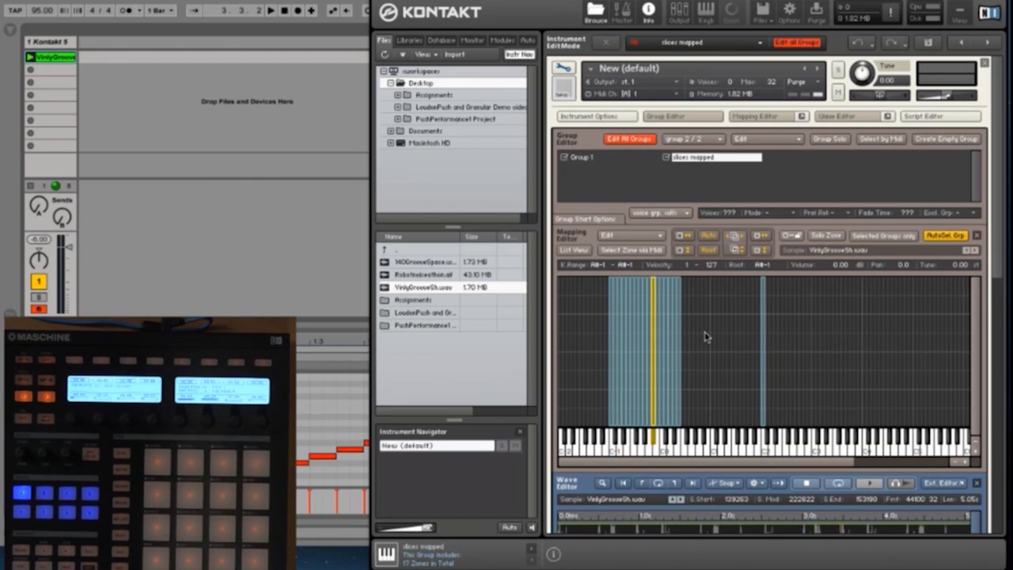
pyautogui.moveTo(699, 334); pyautogui.dragTo(591, 333)
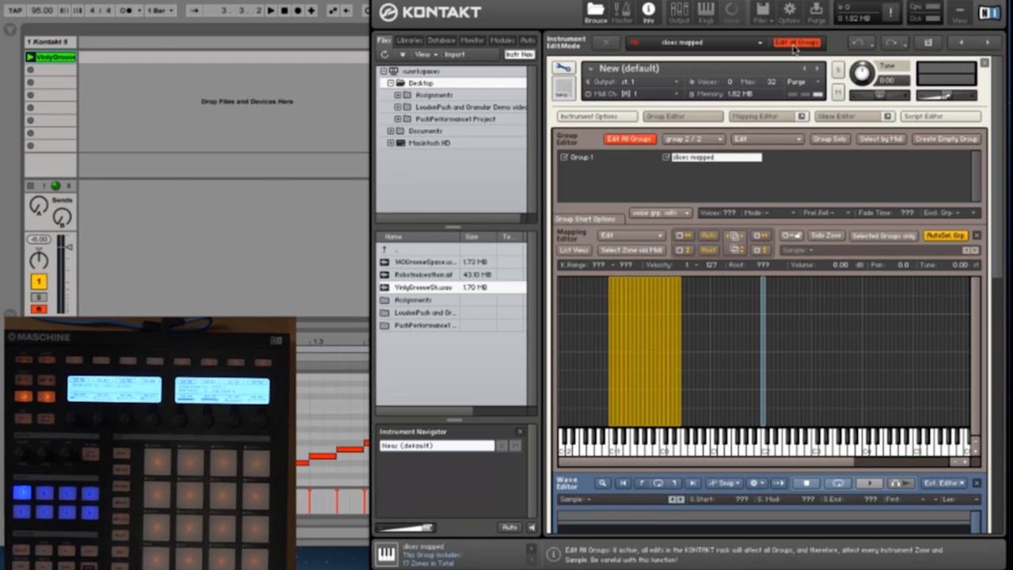
pyautogui.click(763, 294)
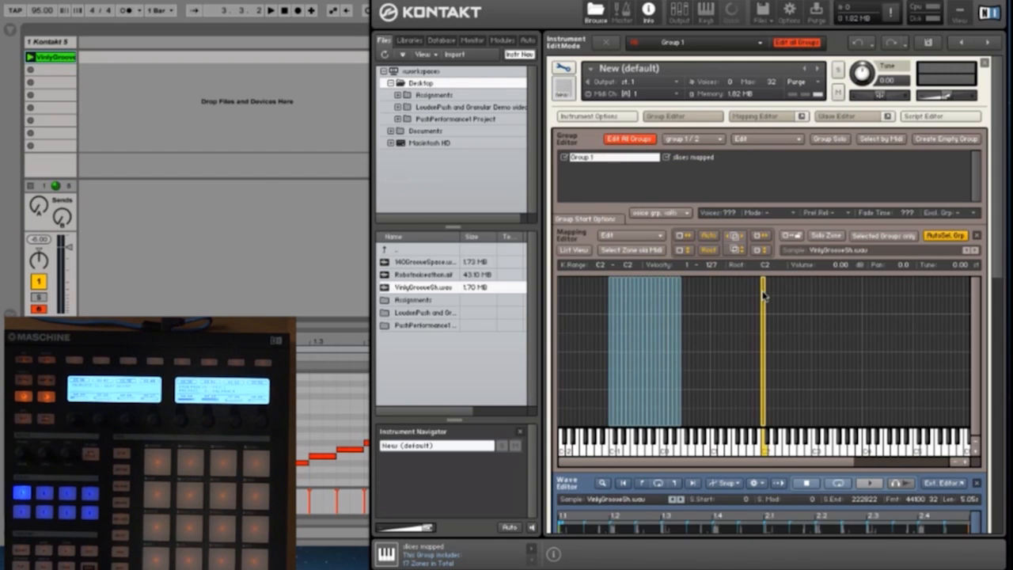
# With editing limited to the slices mapped group, set its volume envelope release to 0 ms and play the clip.
pyautogui.click(675, 330)
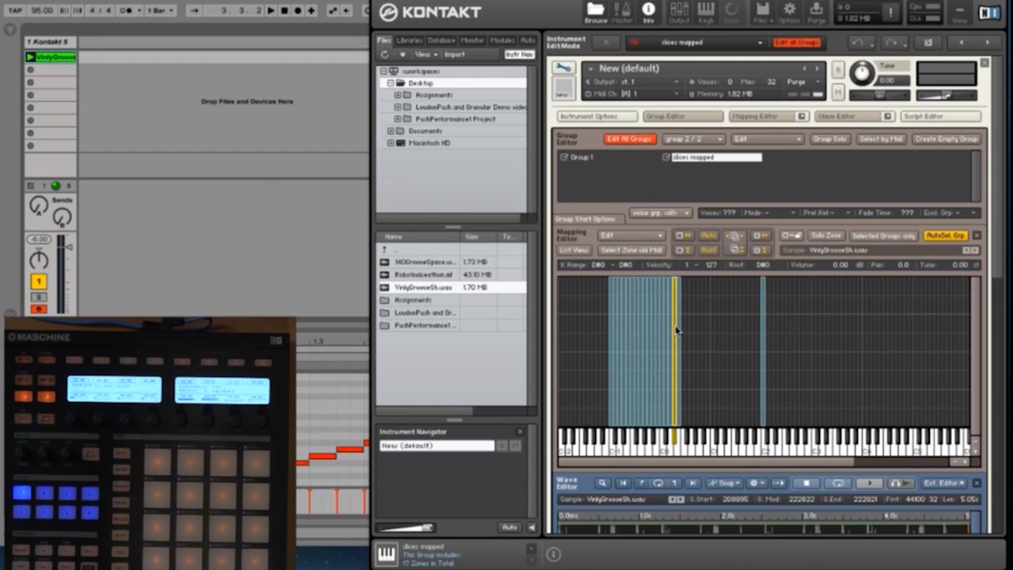
pyautogui.click(797, 44)
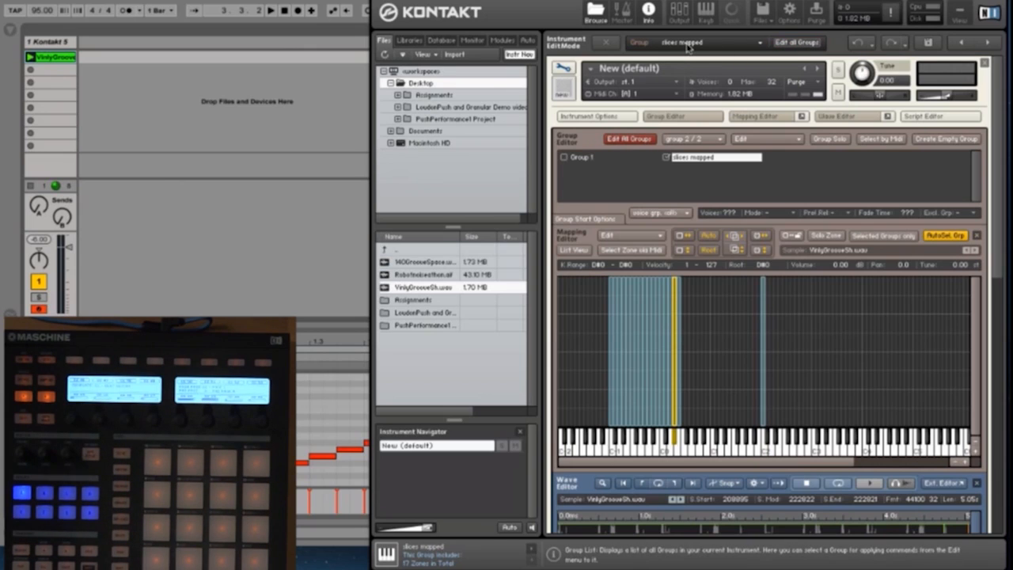
pyautogui.scroll(-6, 768, 317)
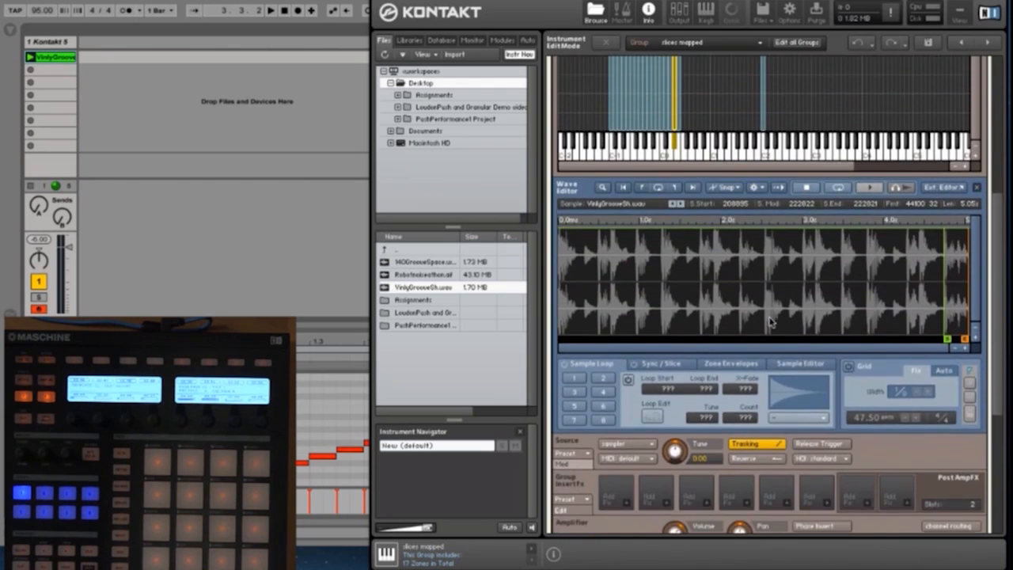
pyautogui.scroll(-5, 771, 321)
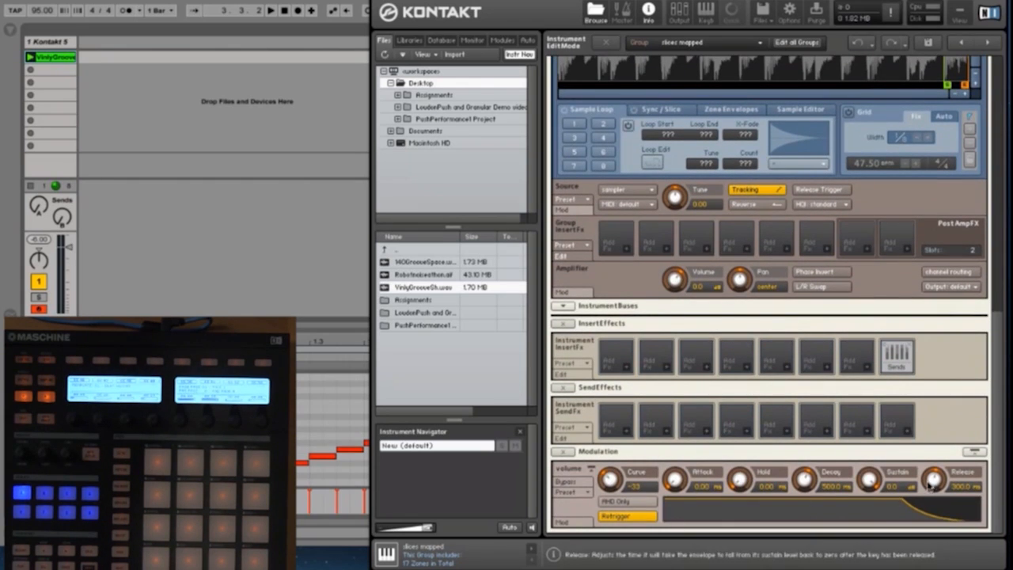
pyautogui.moveTo(931, 484); pyautogui.dragTo(930, 562)
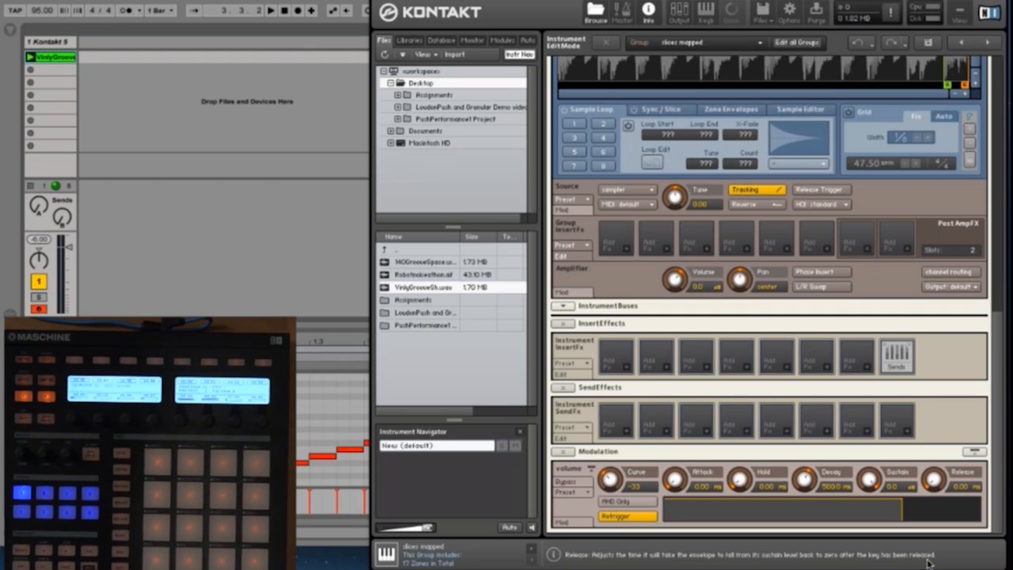
pyautogui.press('space')
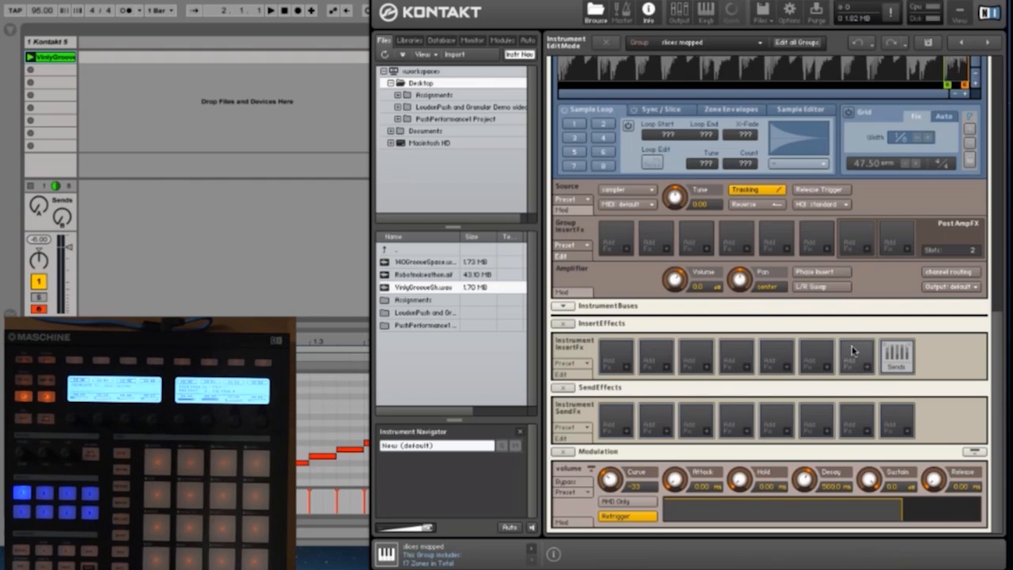
pyautogui.scroll(10, 853, 351)
pyautogui.scroll(3, 853, 351)
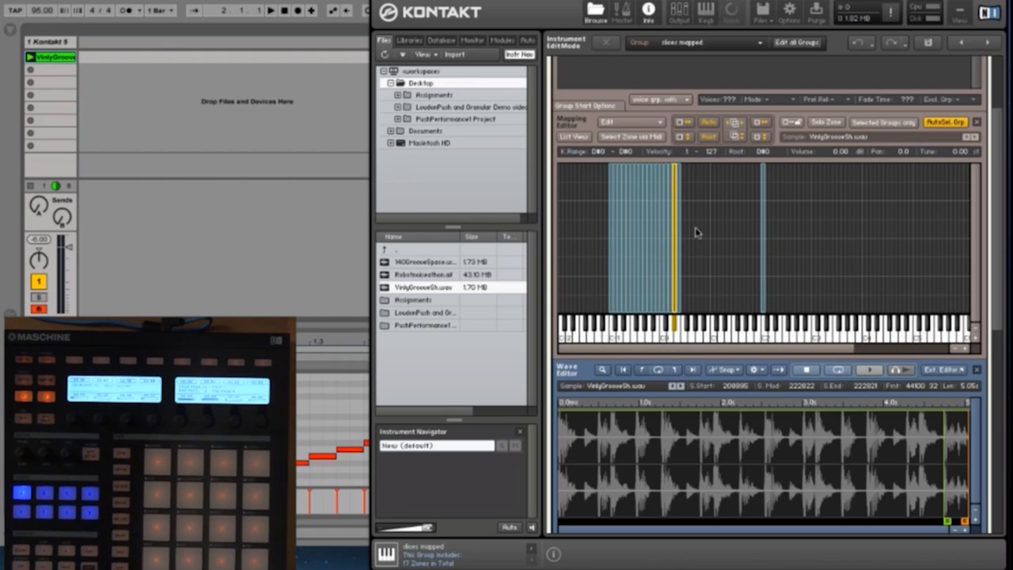
pyautogui.moveTo(696, 229); pyautogui.dragTo(599, 230)
pyautogui.click(599, 230)
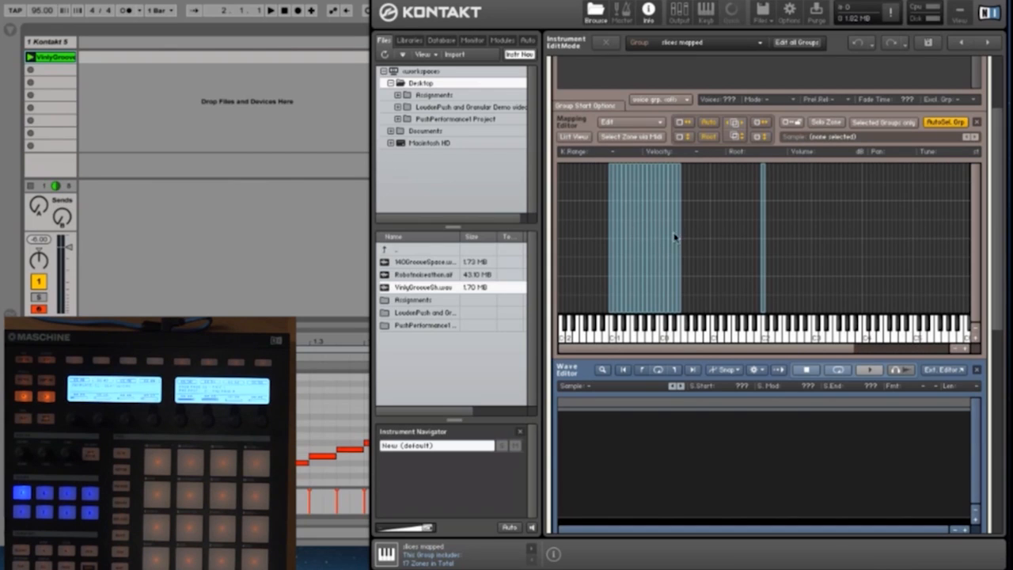
pyautogui.click(614, 226)
pyautogui.click(601, 213)
pyautogui.moveTo(599, 207); pyautogui.dragTo(701, 221)
pyautogui.click(661, 125)
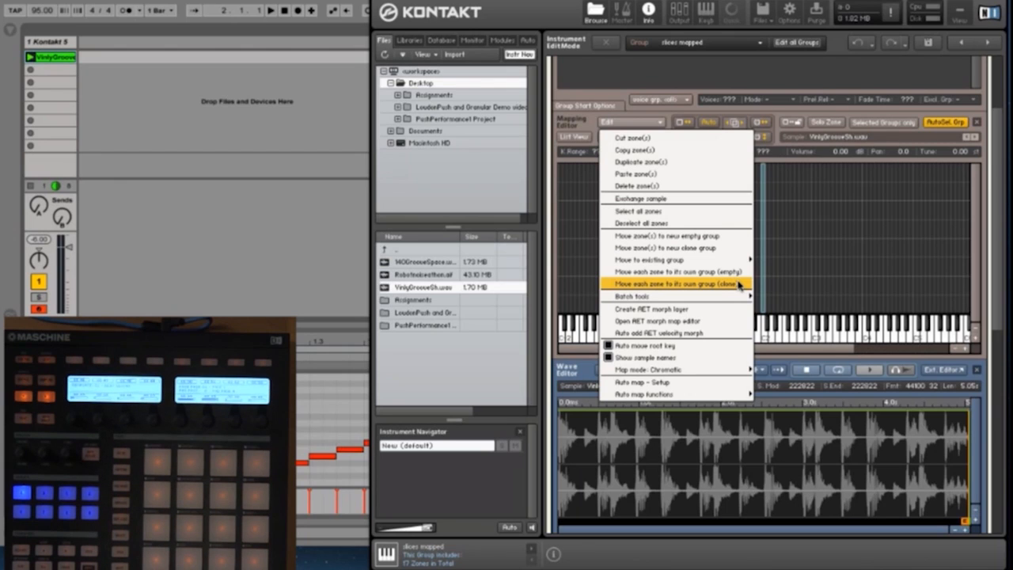
pyautogui.click(891, 282)
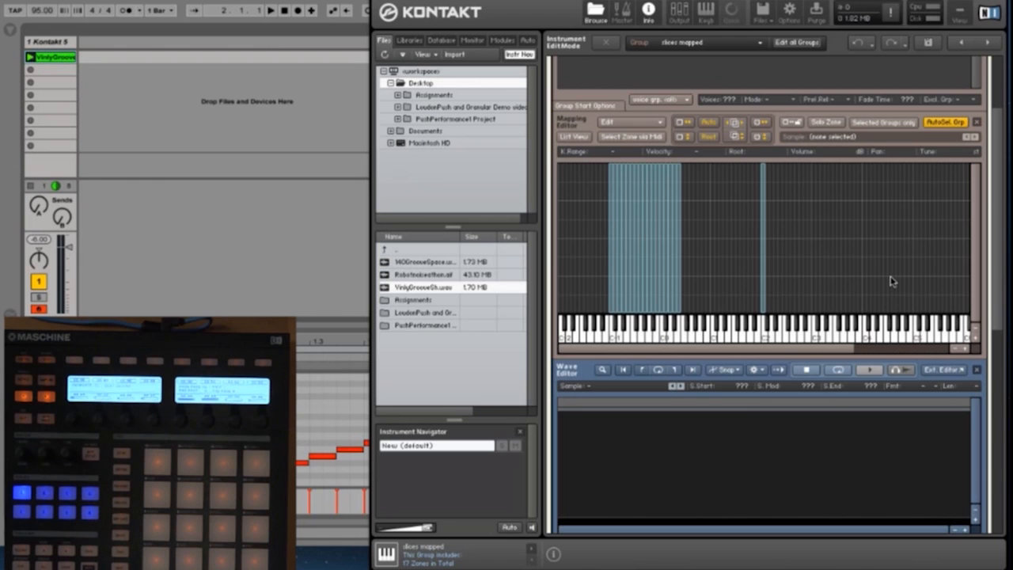
# Show the Amplifier's modulators for the slices mapped group and reduce the velocity-to-volume modulation intensity to its minimum.
pyautogui.scroll(4, 890, 281)
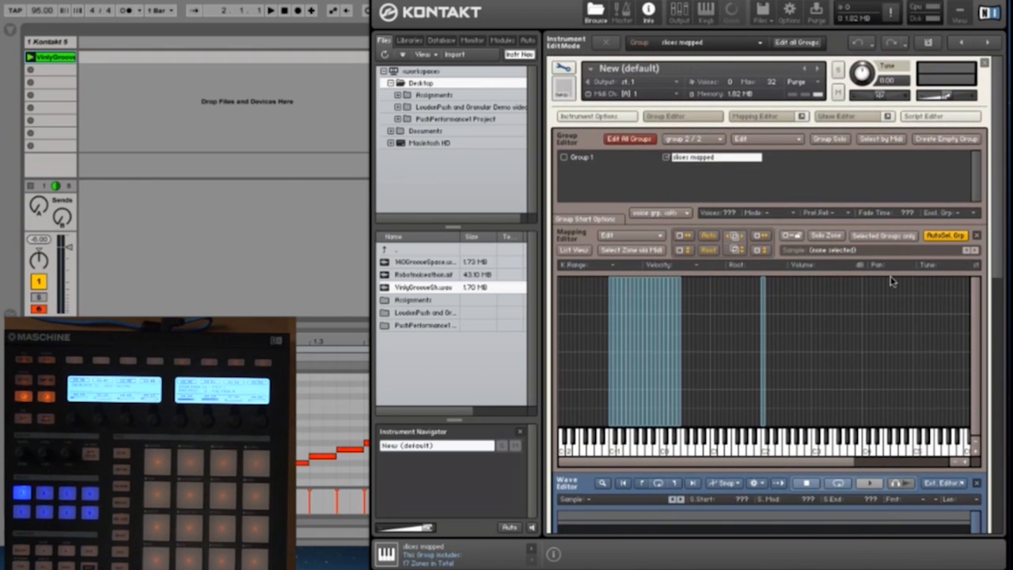
pyautogui.scroll(-7, 890, 281)
pyautogui.scroll(-8, 890, 281)
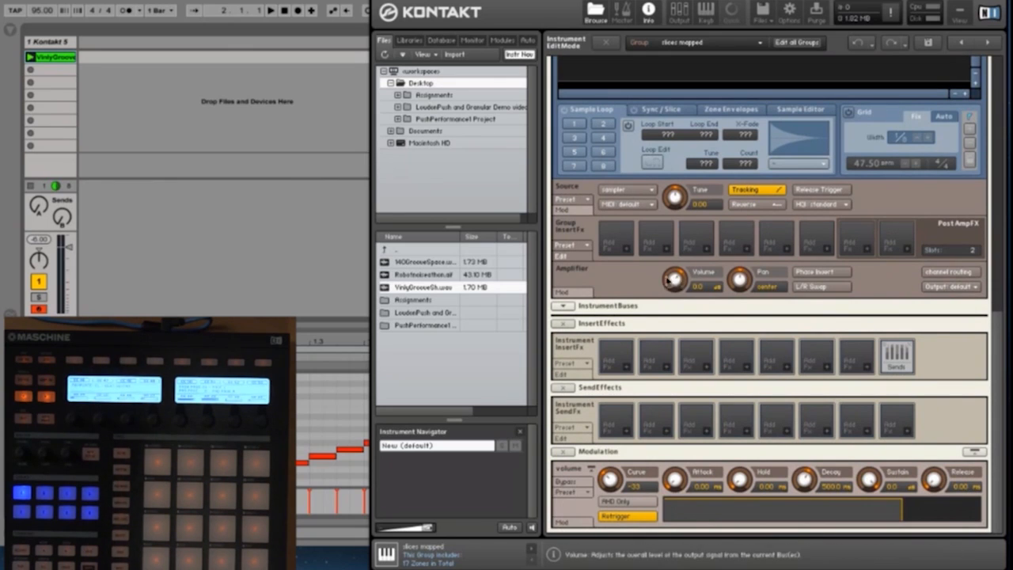
pyautogui.click(565, 292)
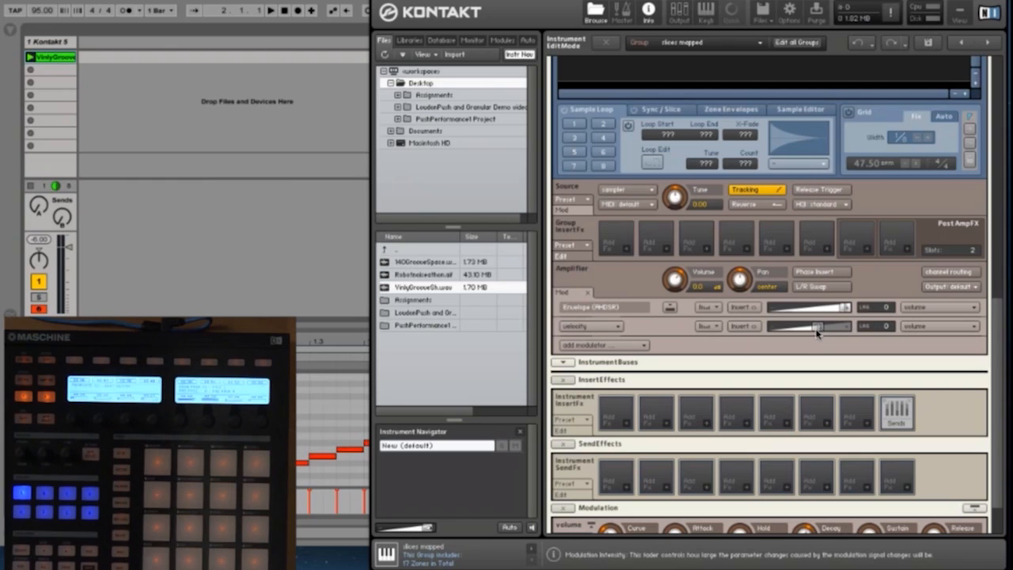
pyautogui.moveTo(817, 333); pyautogui.dragTo(733, 328)
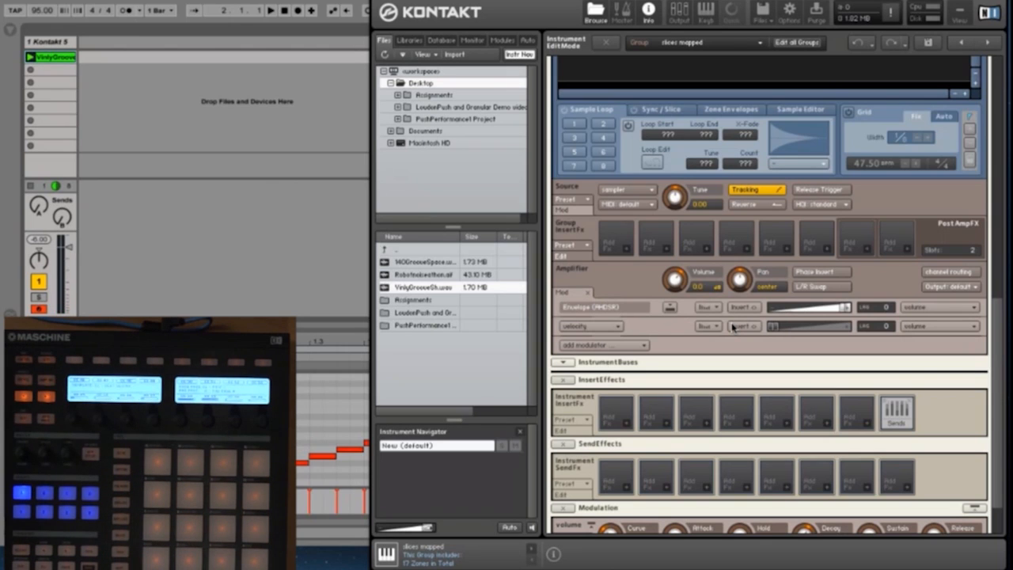
# Select all the slice zones and move each one to its own cloned group.
pyautogui.scroll(10, 733, 327)
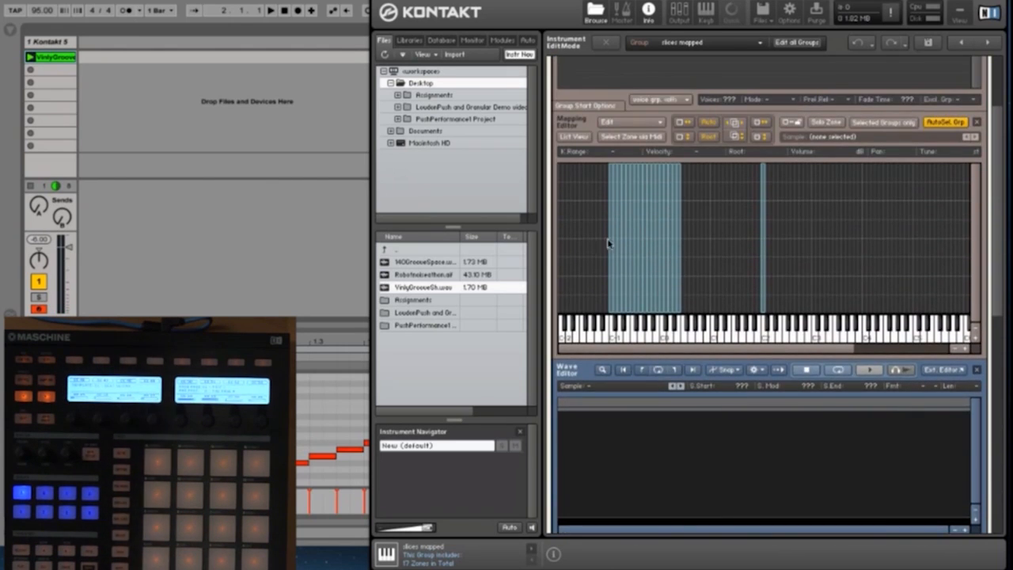
pyautogui.moveTo(592, 220); pyautogui.dragTo(687, 223)
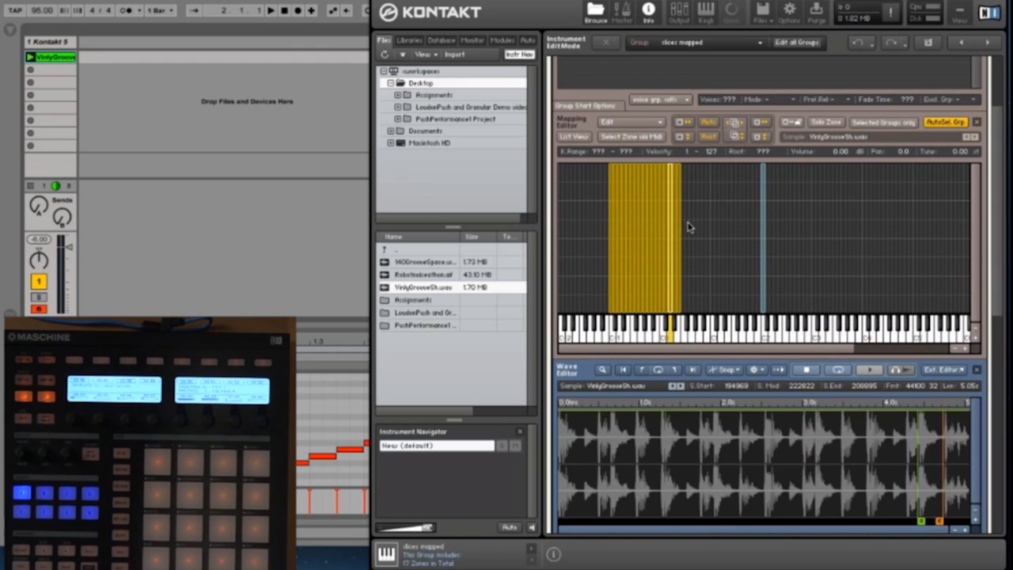
pyautogui.click(649, 124)
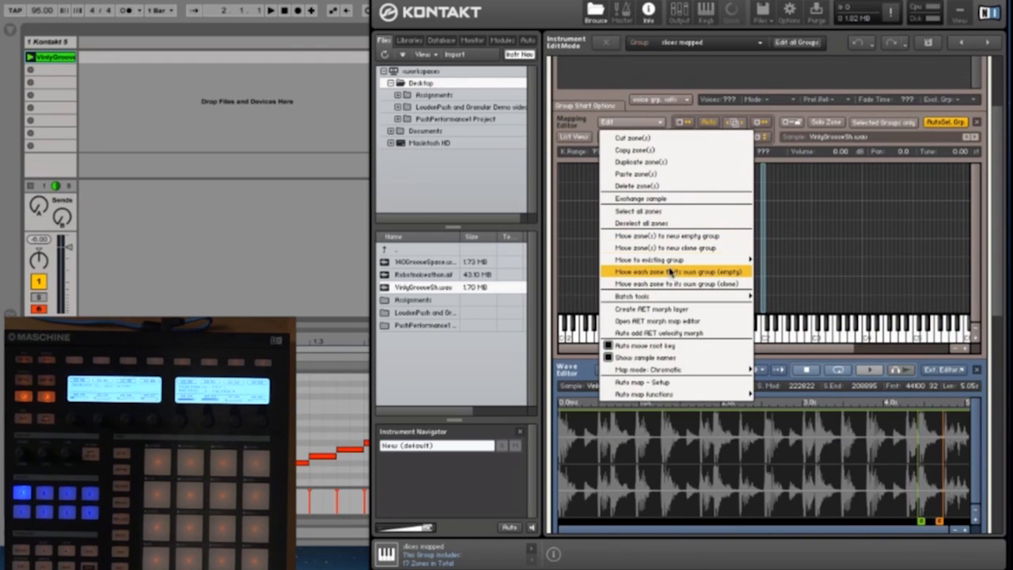
pyautogui.click(723, 285)
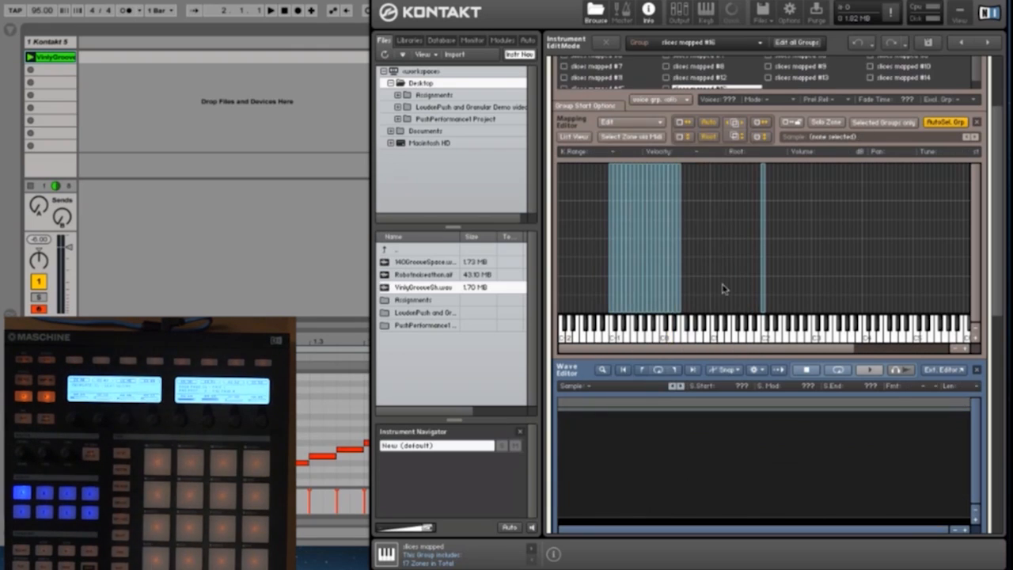
pyautogui.scroll(-3, 808, 214)
pyautogui.scroll(7, 807, 214)
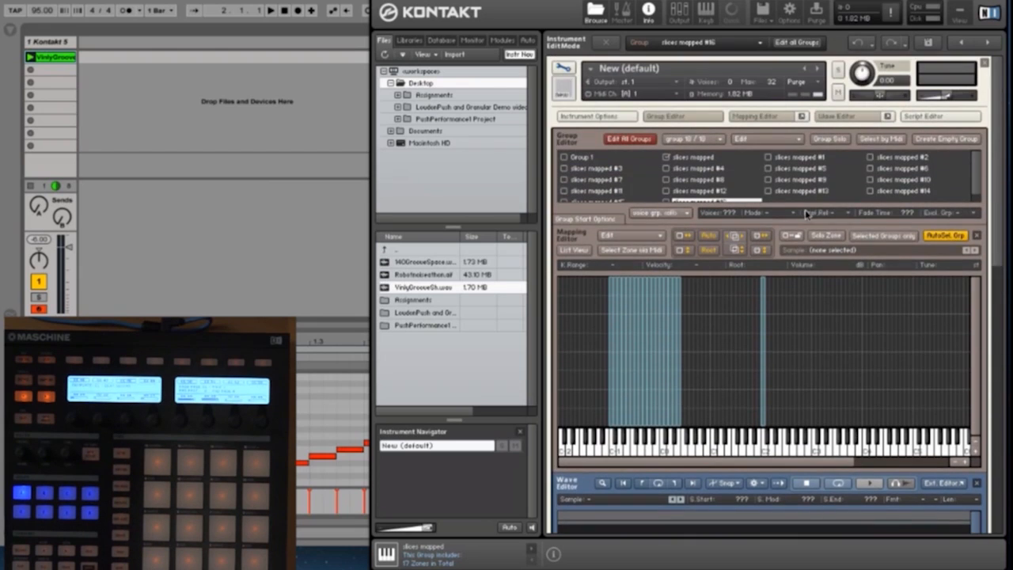
# Check several slice zones one by one to see which group each belongs to.
pyautogui.click(655, 335)
pyautogui.click(642, 336)
pyautogui.click(632, 336)
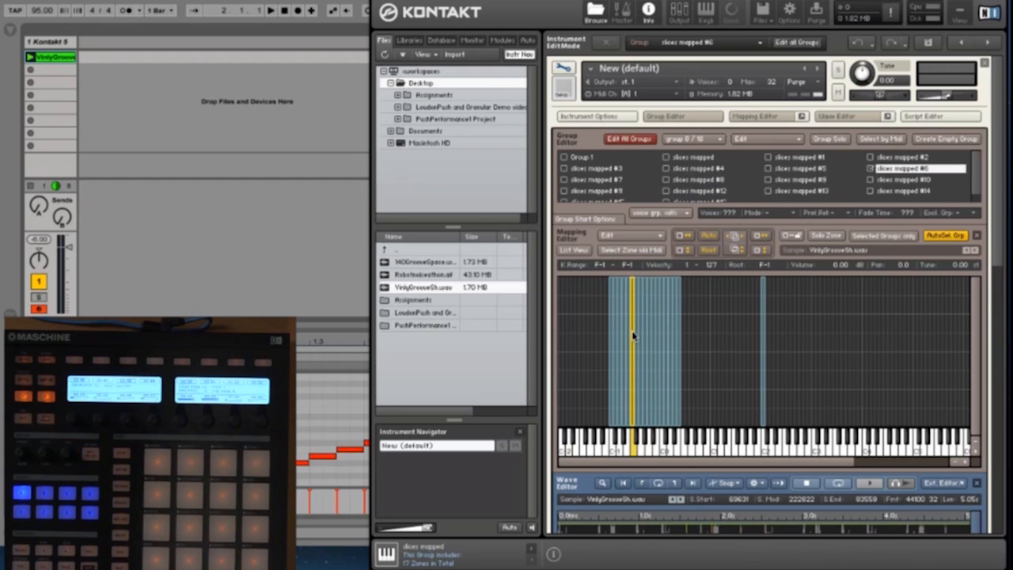
pyautogui.click(625, 336)
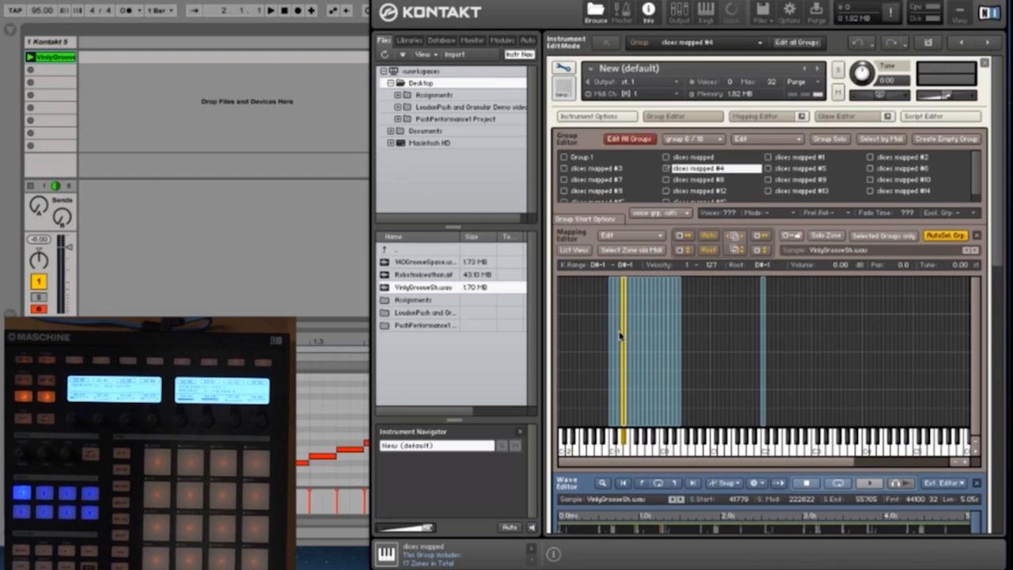
pyautogui.click(615, 336)
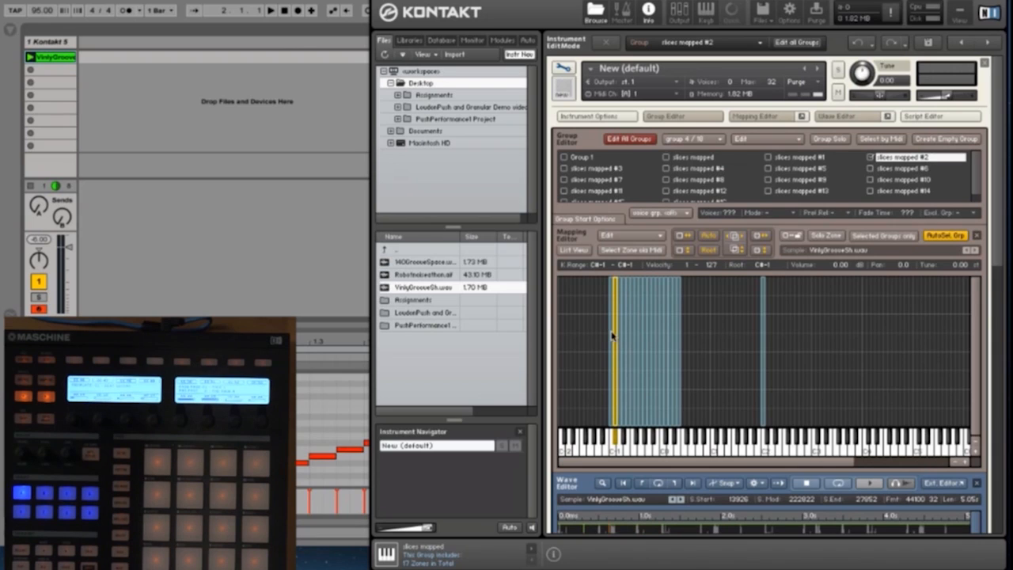
pyautogui.click(641, 335)
pyautogui.click(654, 337)
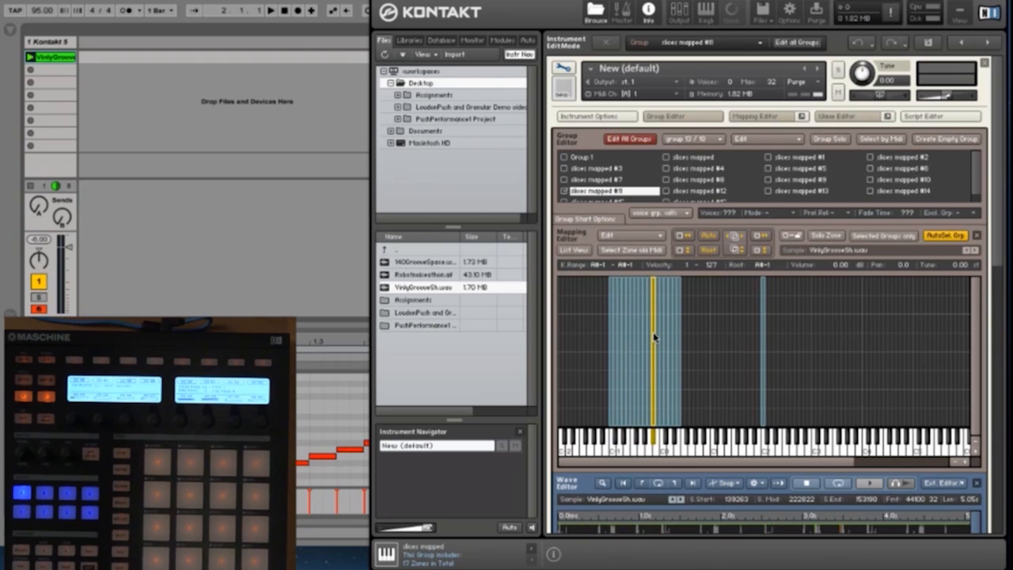
# Enable zone selection via MIDI and hide the Mapping Editor.
pyautogui.click(628, 250)
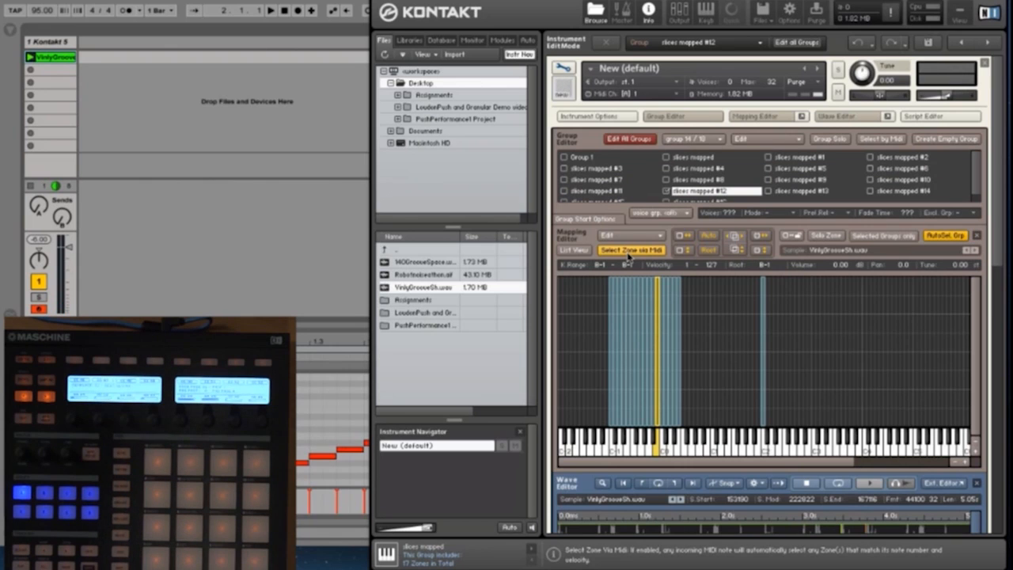
pyautogui.scroll(-4, 629, 255)
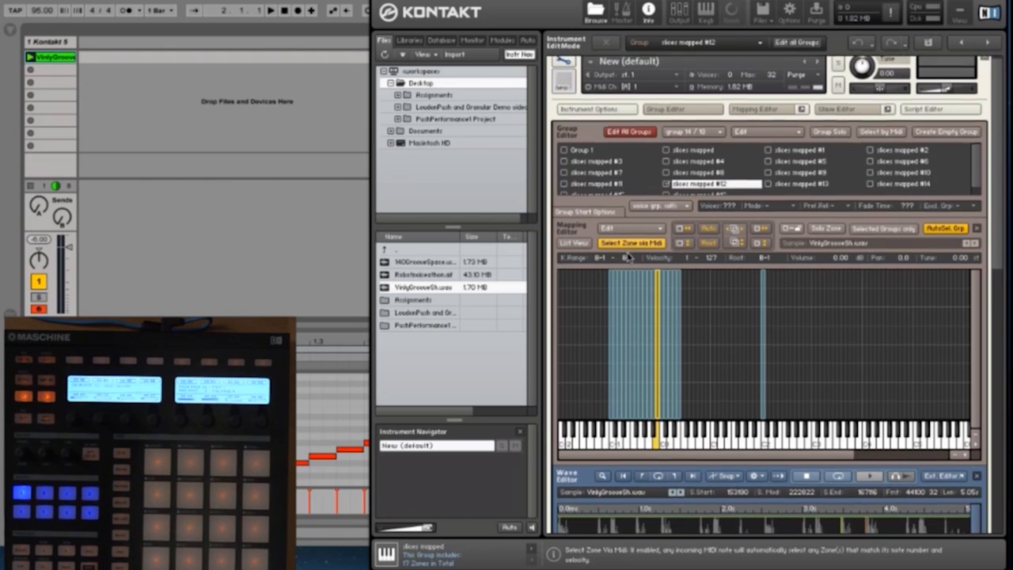
pyautogui.scroll(4, 629, 255)
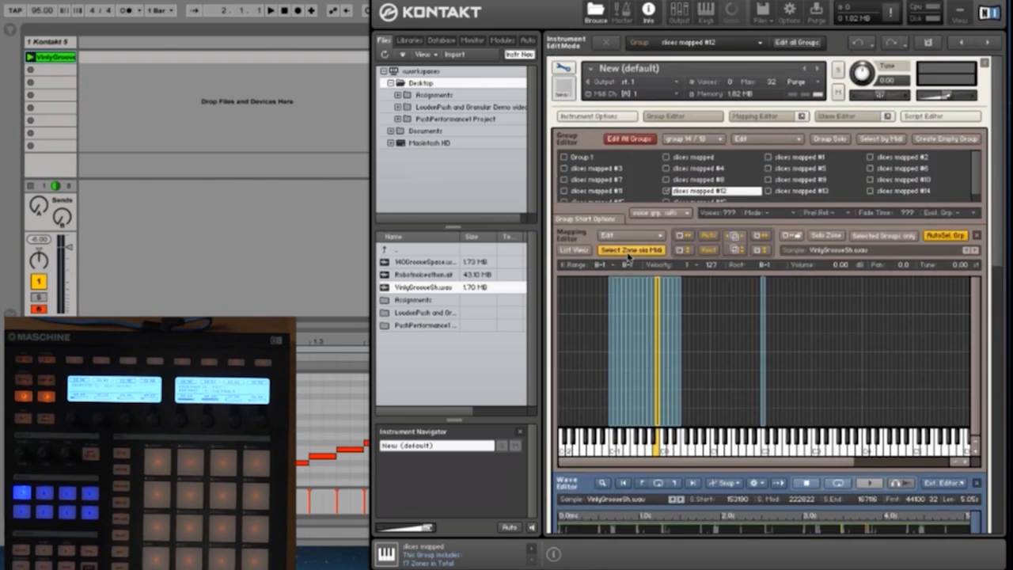
pyautogui.click(762, 116)
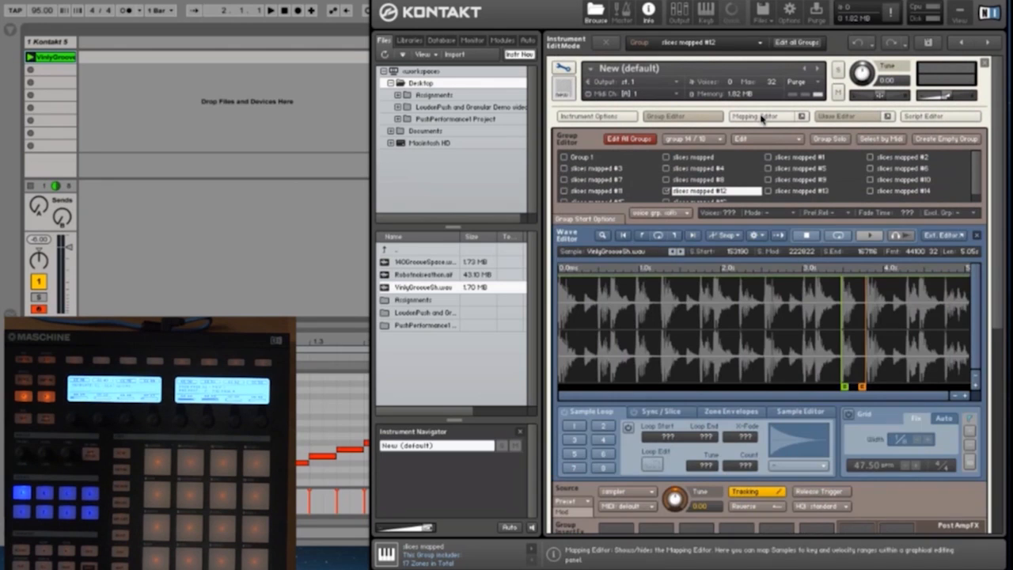
# Hide the Wave Editor and, with group selection by MIDI enabled, reverse the playback of the slices mapped #6 group.
pyautogui.click(832, 117)
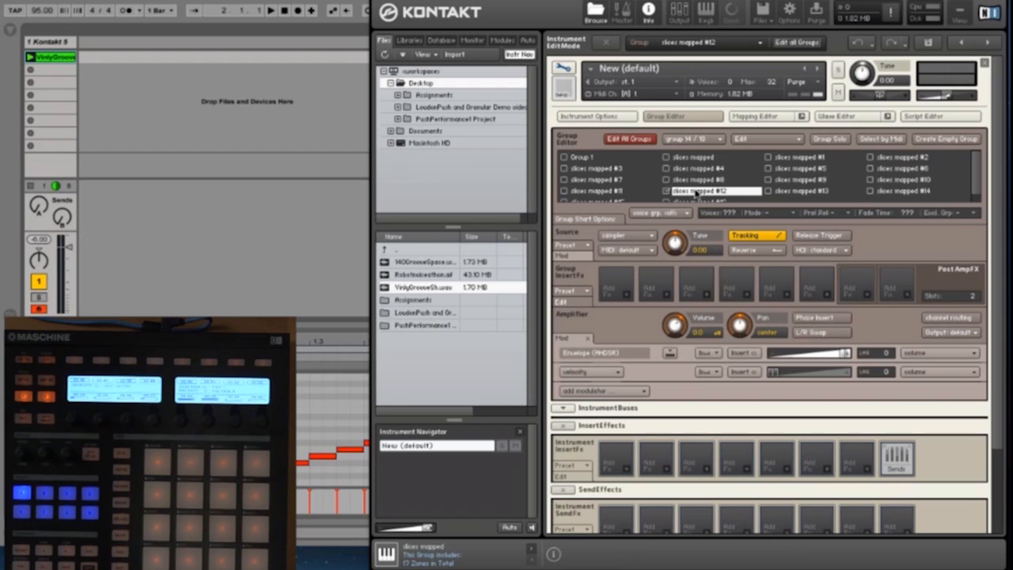
pyautogui.click(884, 139)
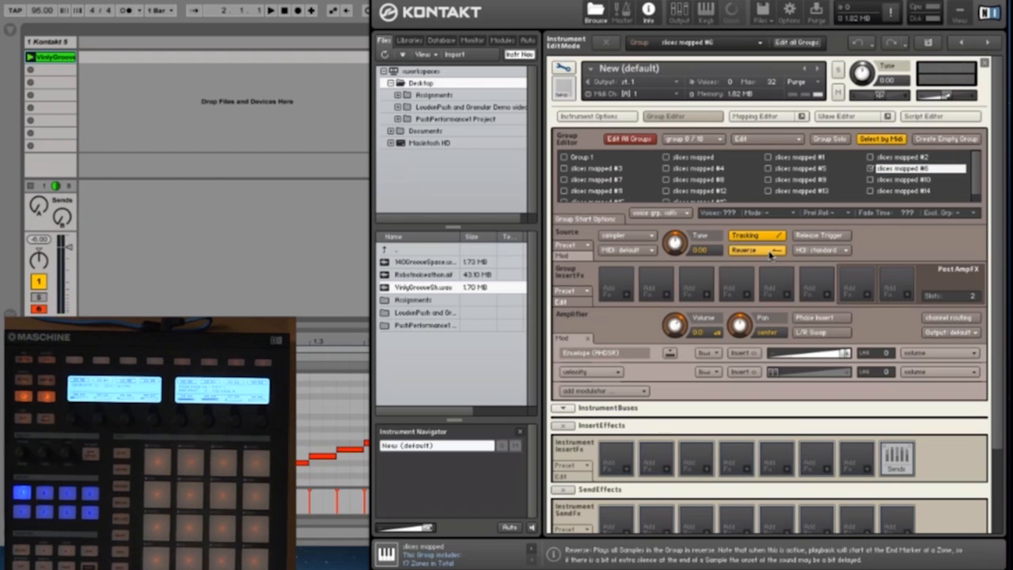
pyautogui.click(770, 254)
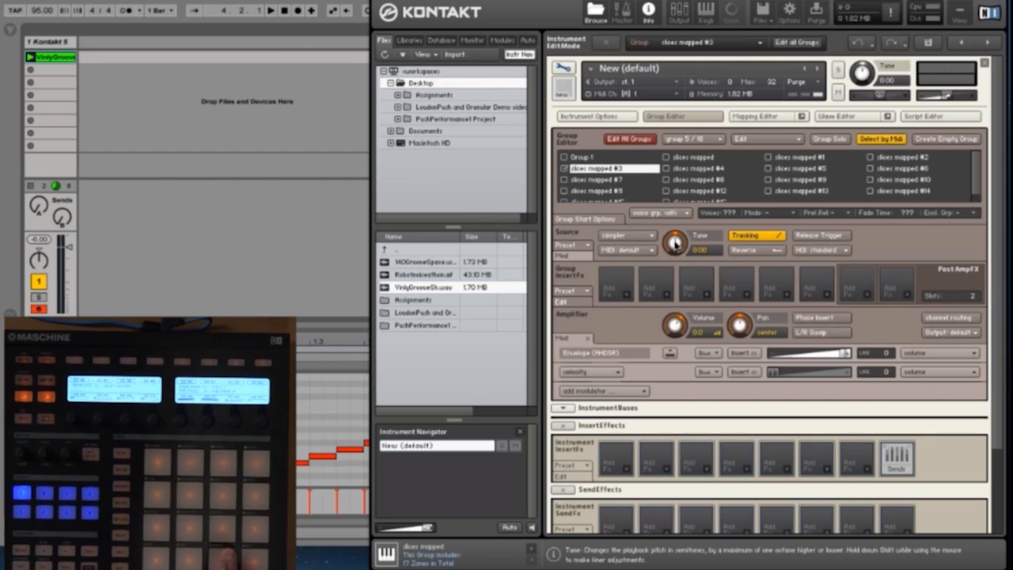
# Try a lower tuning on the slices mapped #3 group and return it to 0.00.
pyautogui.moveTo(675, 244); pyautogui.dragTo(682, 288)
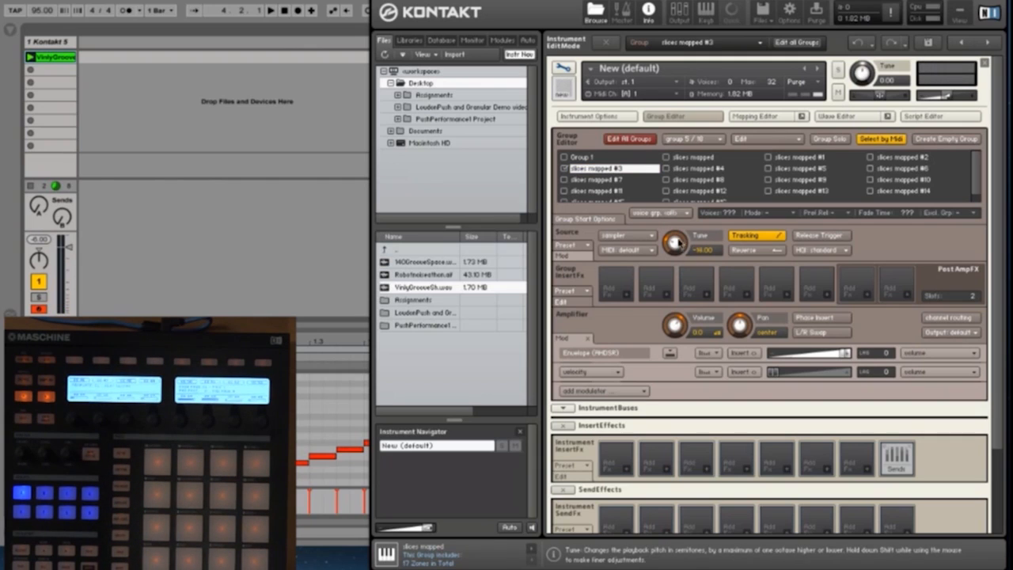
pyautogui.moveTo(677, 205); pyautogui.dragTo(678, 206)
# Modulate the slices mapped #3 group's tuning with an AHDSR envelope at maximum intensity, trying the inverted direction and switching it off again.
pyautogui.rightClick(675, 244)
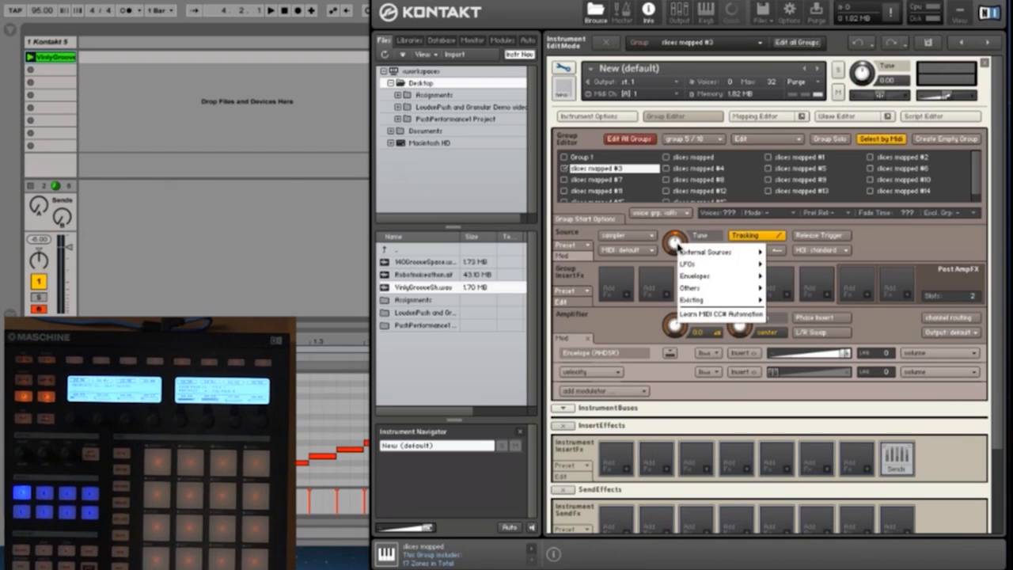
pyautogui.moveTo(699, 276)
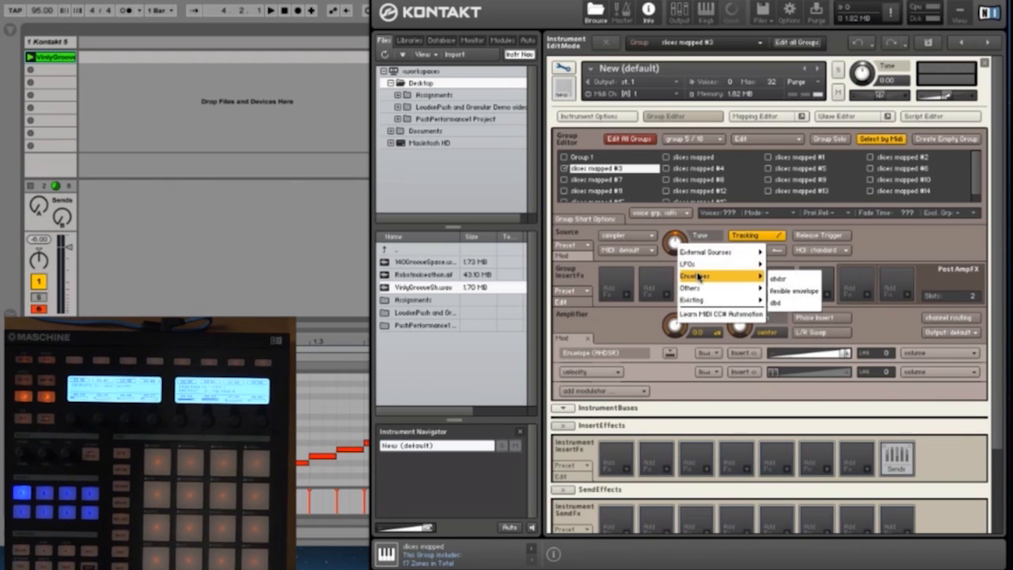
pyautogui.click(781, 279)
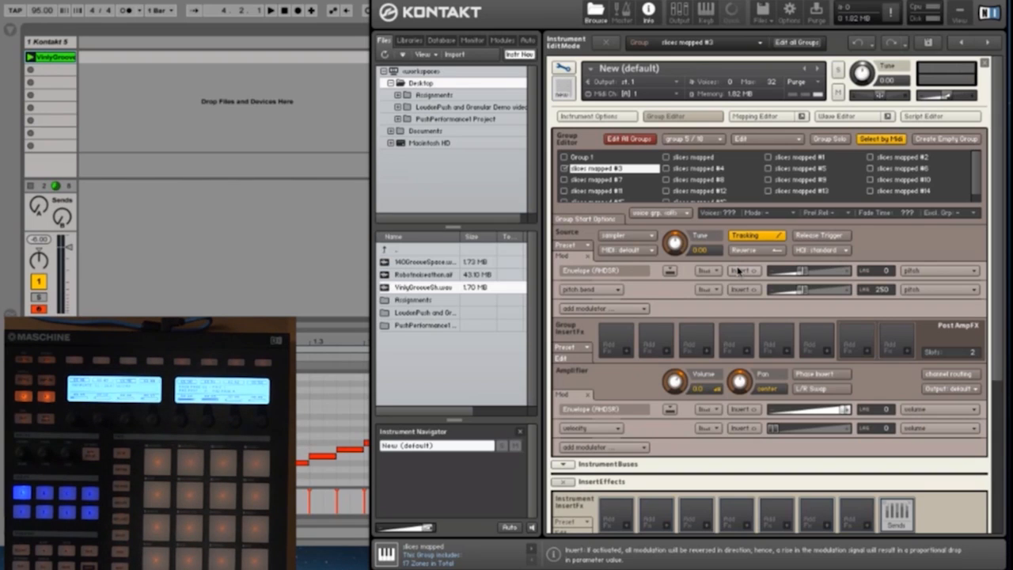
pyautogui.moveTo(801, 273); pyautogui.dragTo(846, 272)
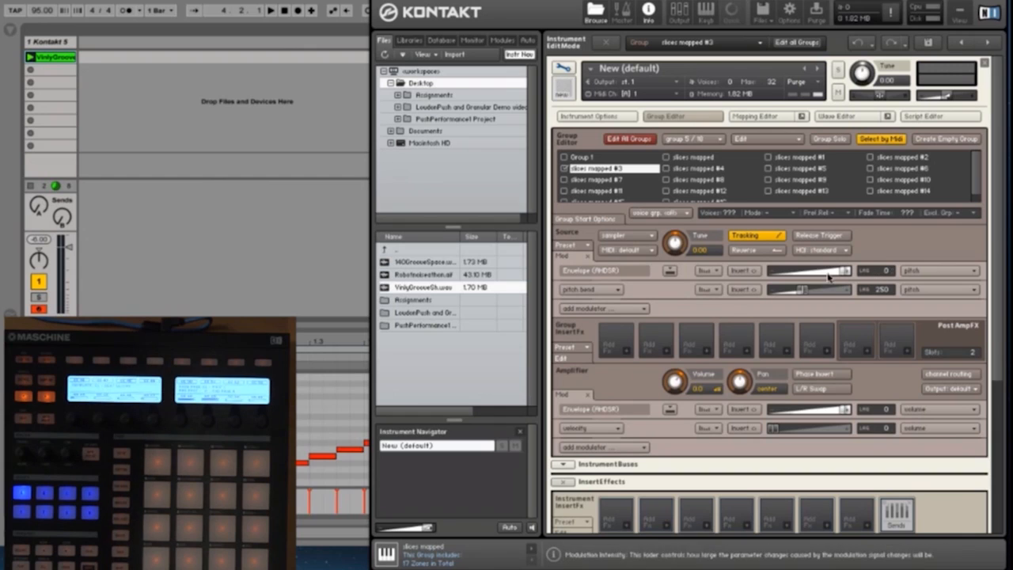
pyautogui.click(752, 271)
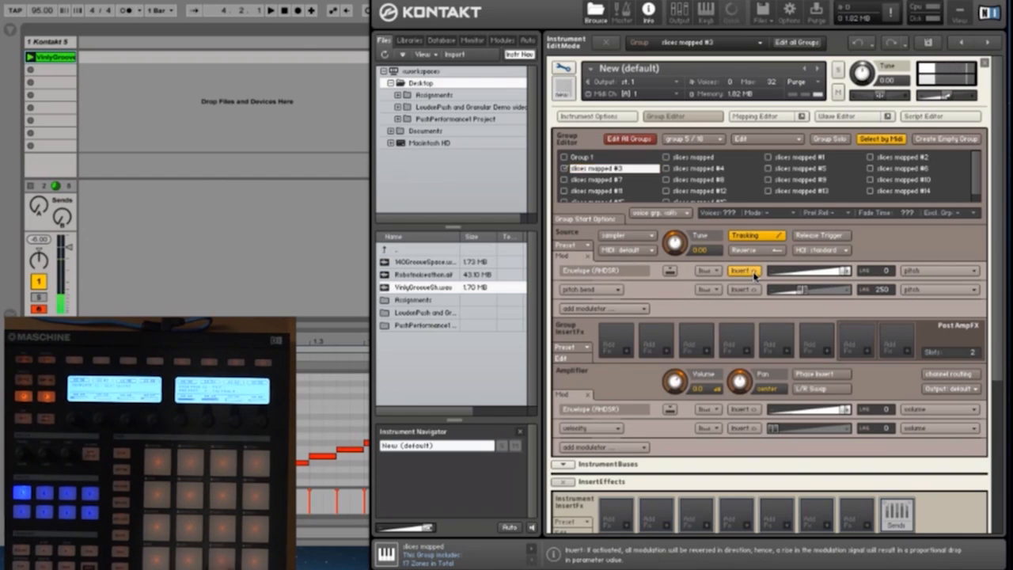
pyautogui.click(752, 271)
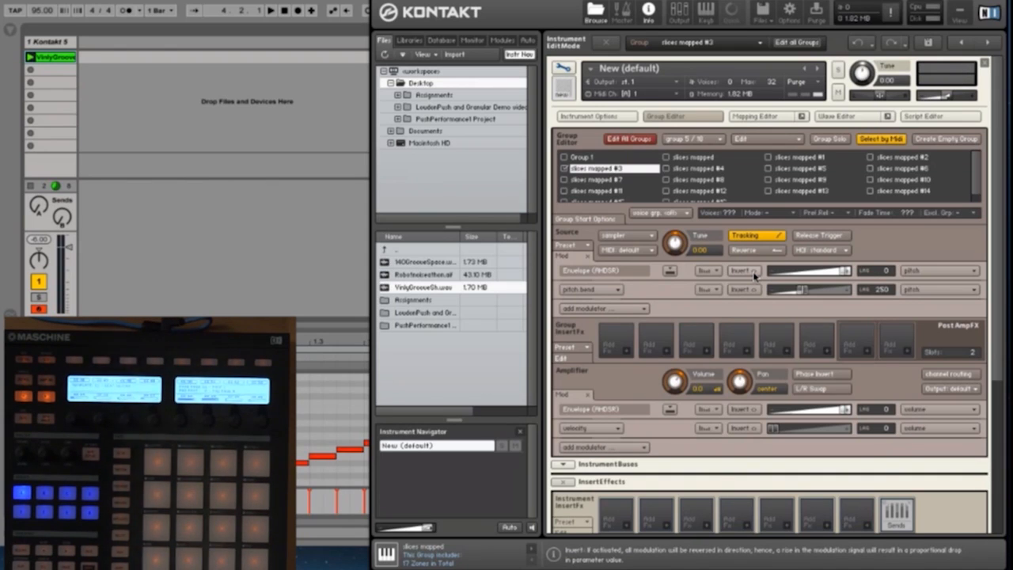
# Set the pitch envelope's attack to about 401 ms and its sustain to 0.0 dB, and invert the envelope's pitch modulation.
pyautogui.click(670, 271)
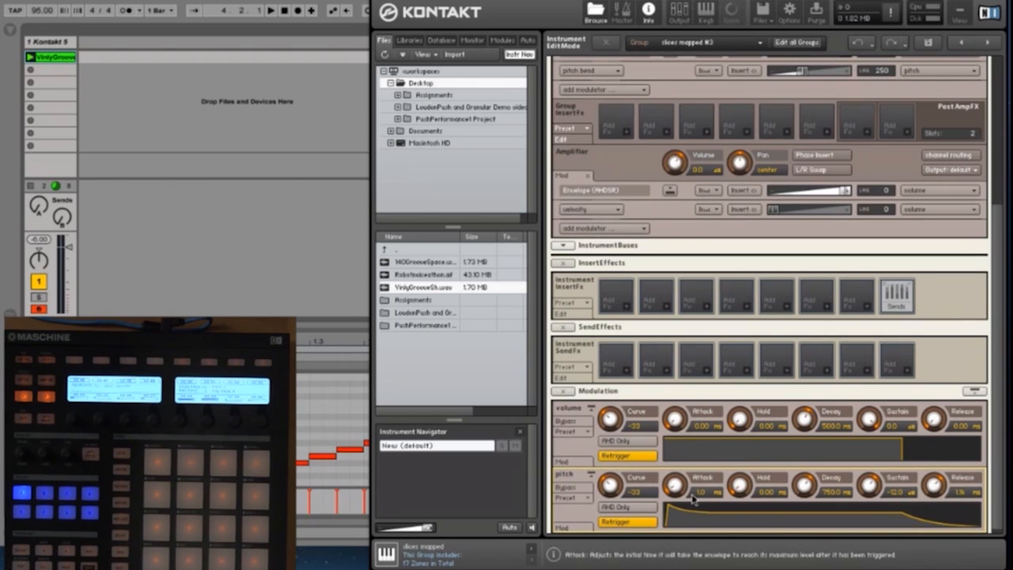
pyautogui.moveTo(674, 485); pyautogui.dragTo(673, 447)
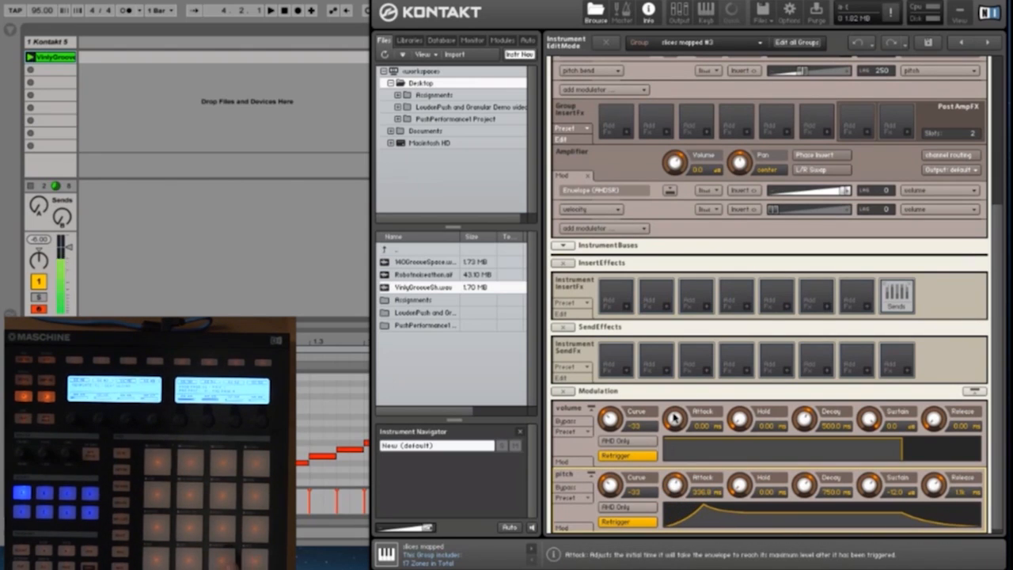
pyautogui.moveTo(676, 480); pyautogui.dragTo(673, 506)
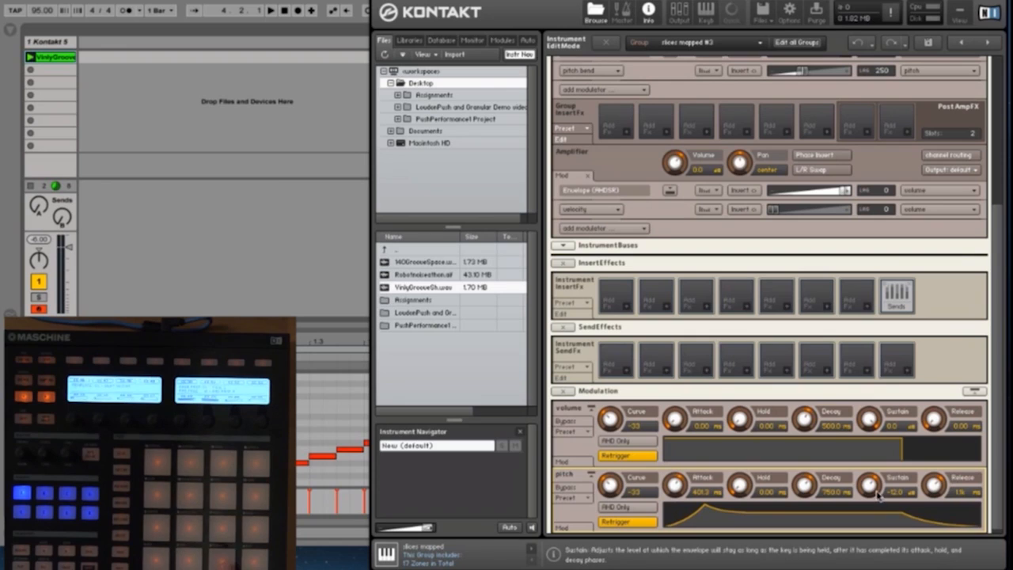
pyautogui.moveTo(877, 491); pyautogui.dragTo(881, 413)
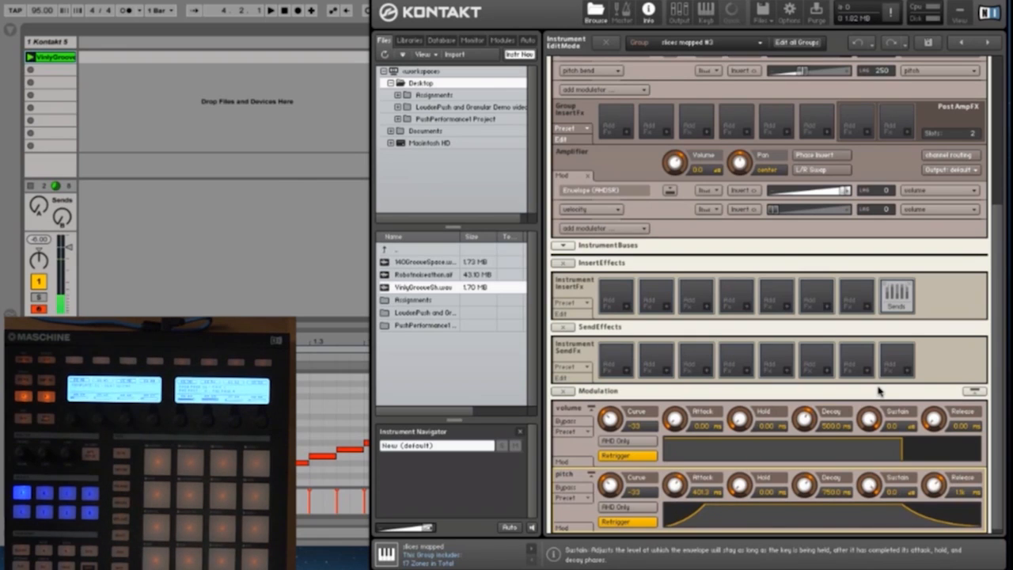
pyautogui.scroll(5, 878, 390)
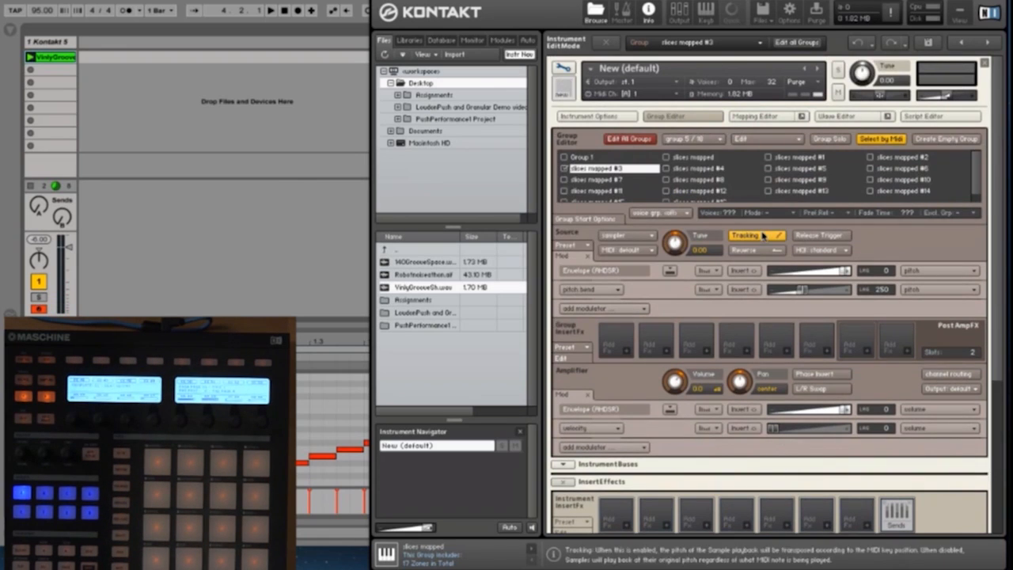
pyautogui.click(752, 271)
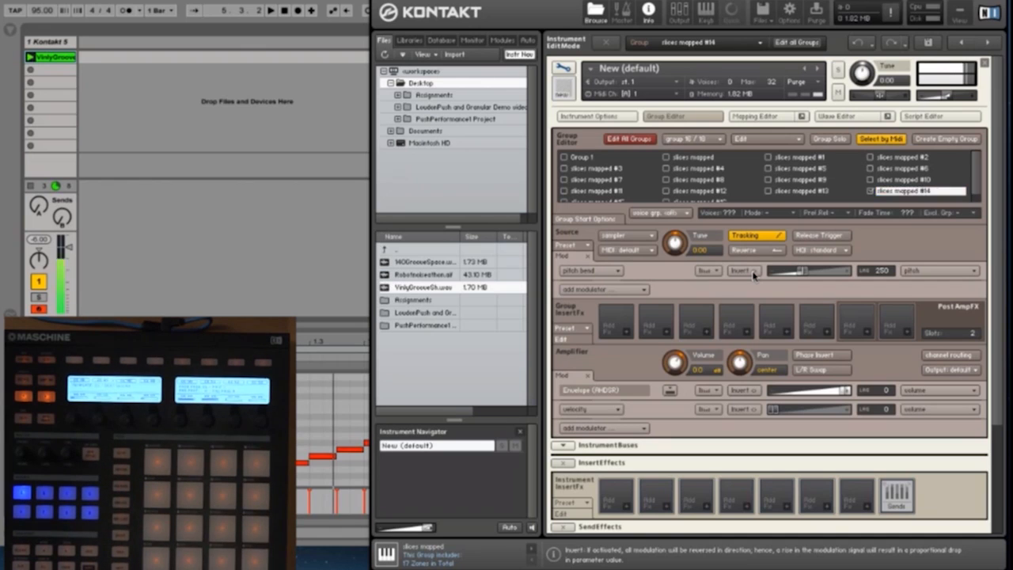
# Reverse the playback of the slices mapped #14 group.
pyautogui.click(758, 251)
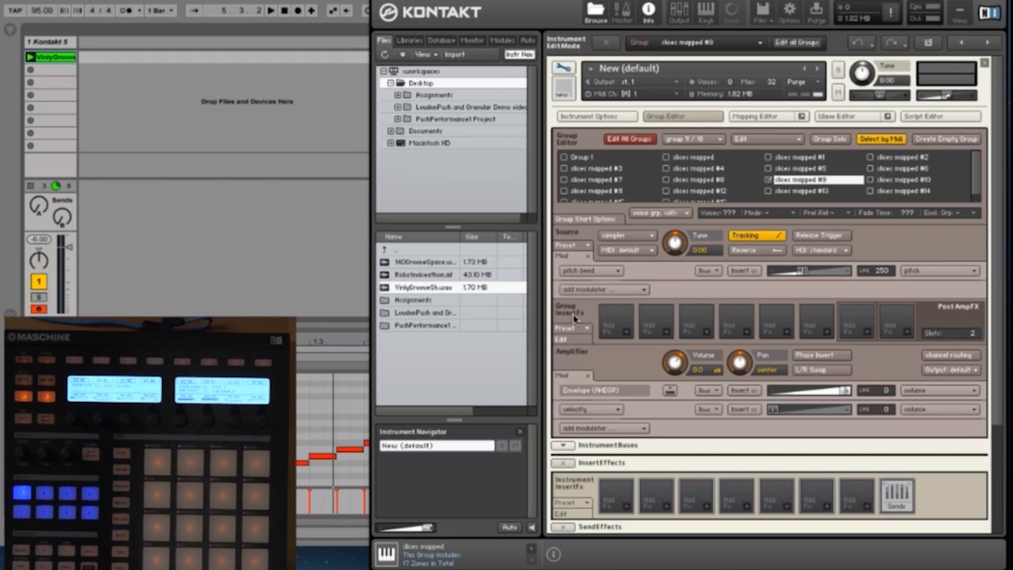
# Add a Ladder LP4 low-pass filter to the slices mapped #9 group's inserts, adjusting its cutoff and setting resonance to about 59%.
pyautogui.scroll(-3, 582, 497)
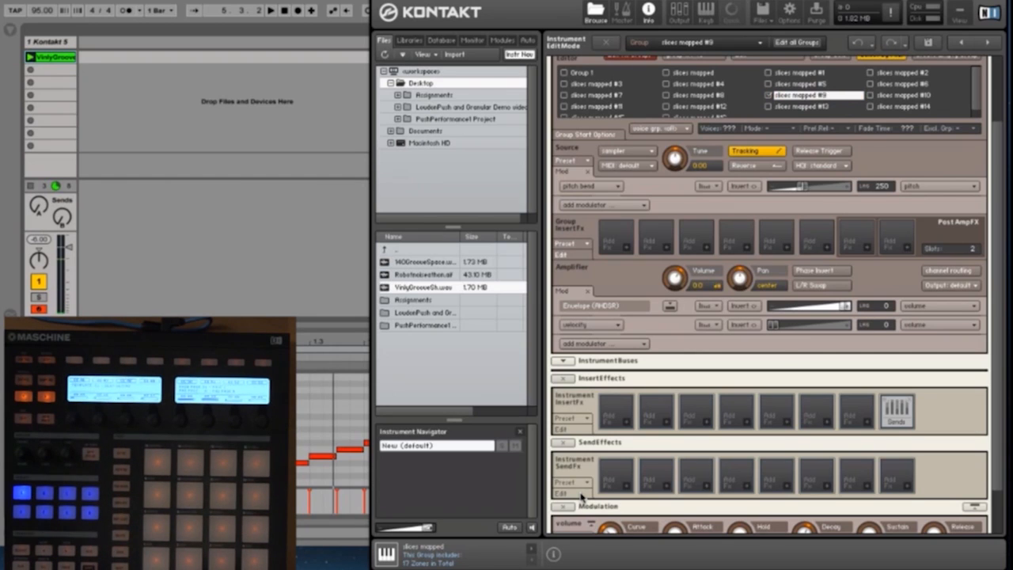
pyautogui.click(626, 248)
pyautogui.moveTo(633, 265)
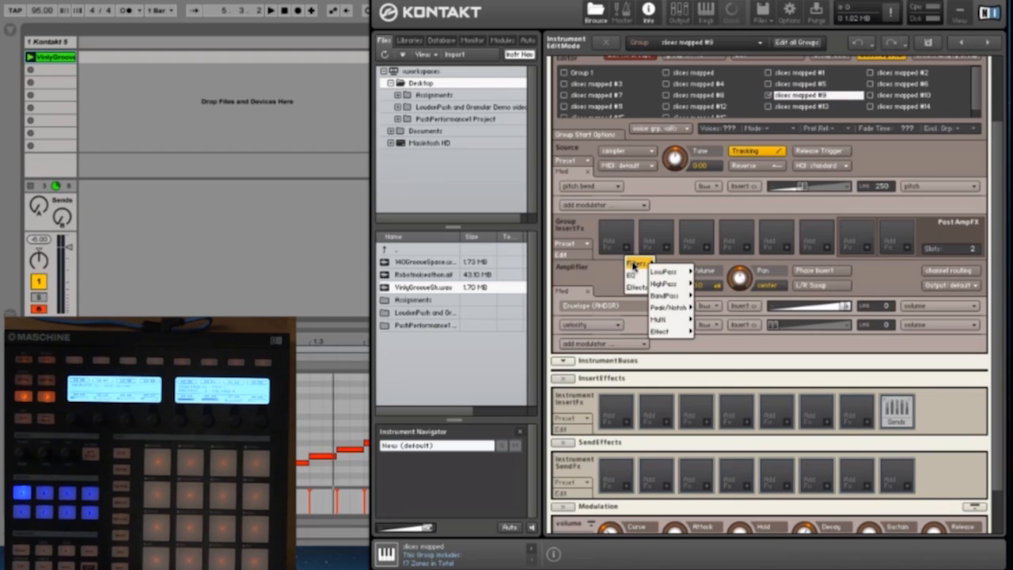
pyautogui.moveTo(665, 273)
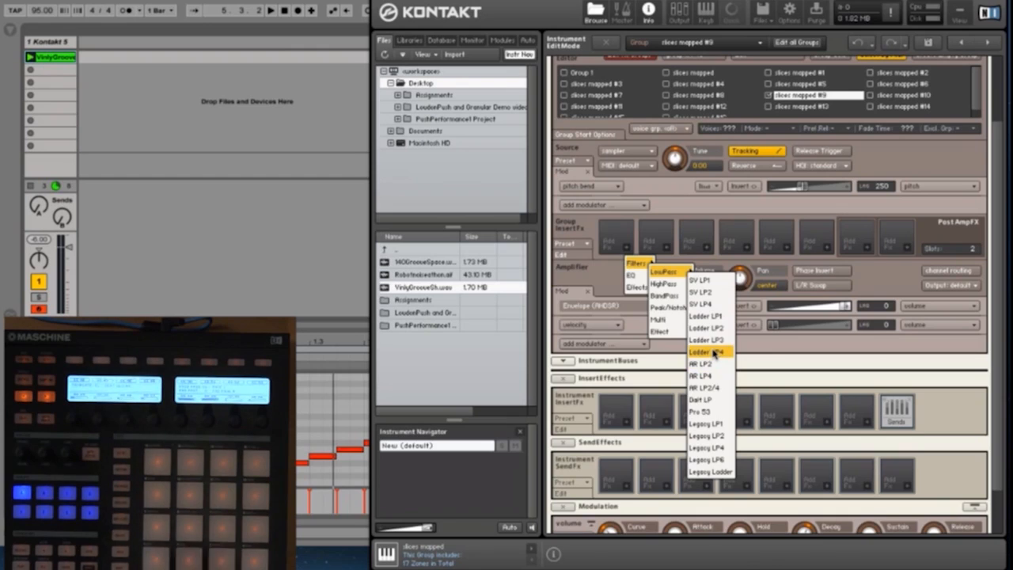
pyautogui.click(713, 353)
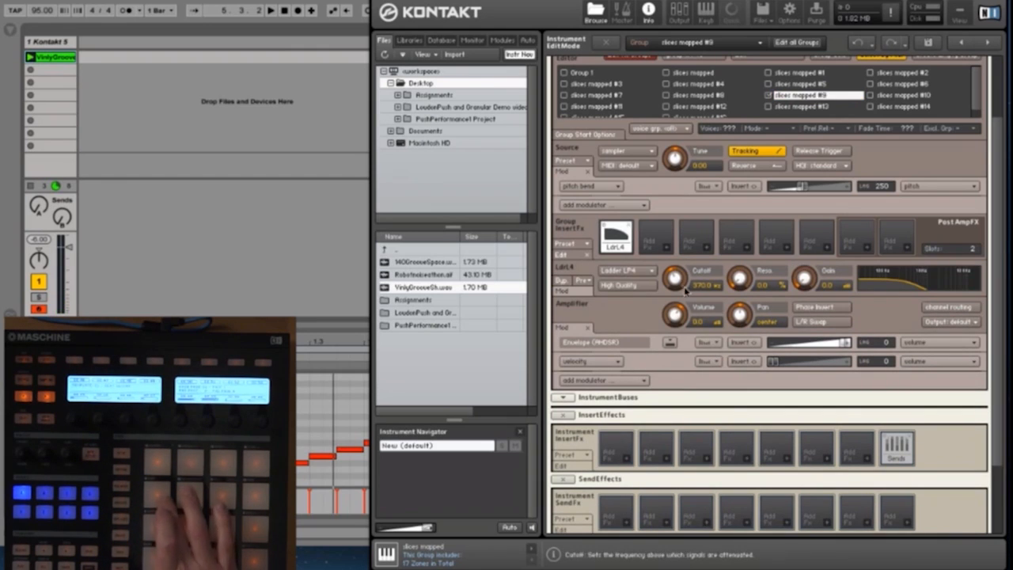
pyautogui.moveTo(674, 277); pyautogui.dragTo(735, 186)
pyautogui.moveTo(682, 295); pyautogui.dragTo(692, 273)
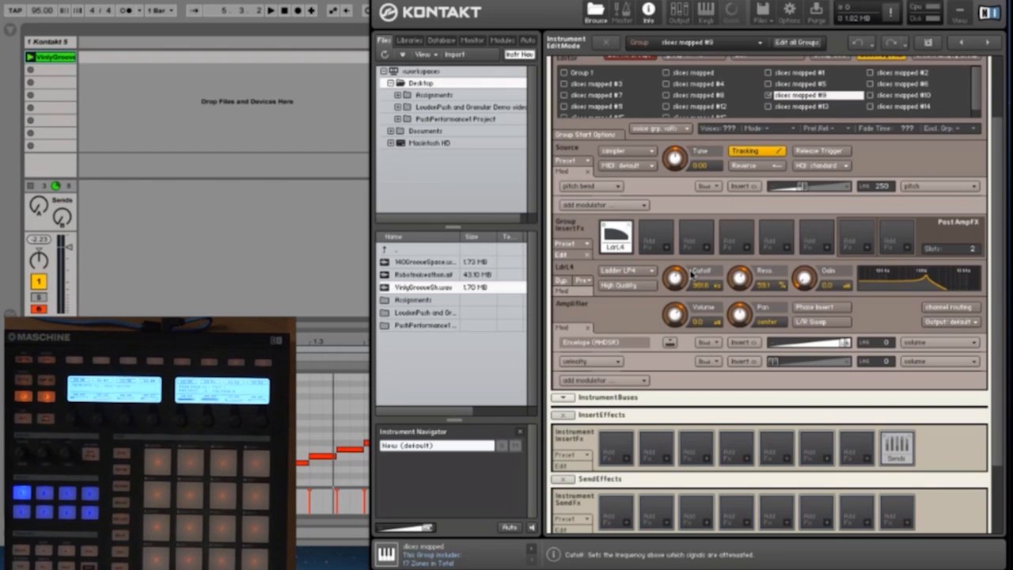
# Modulate the Ladder LP4 filter's cutoff with a sine LFO.
pyautogui.rightClick(677, 277)
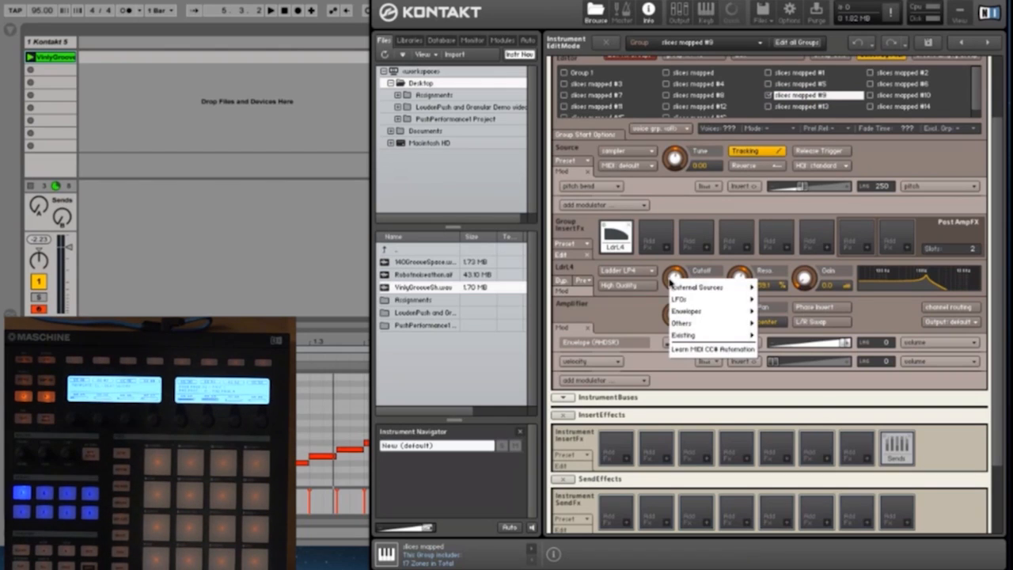
pyautogui.moveTo(682, 299)
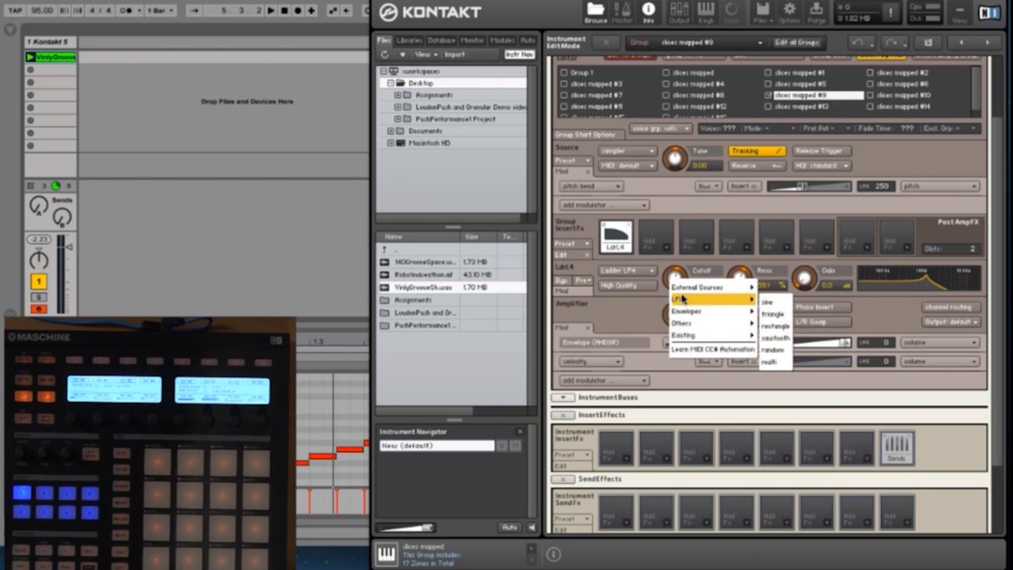
pyautogui.click(772, 303)
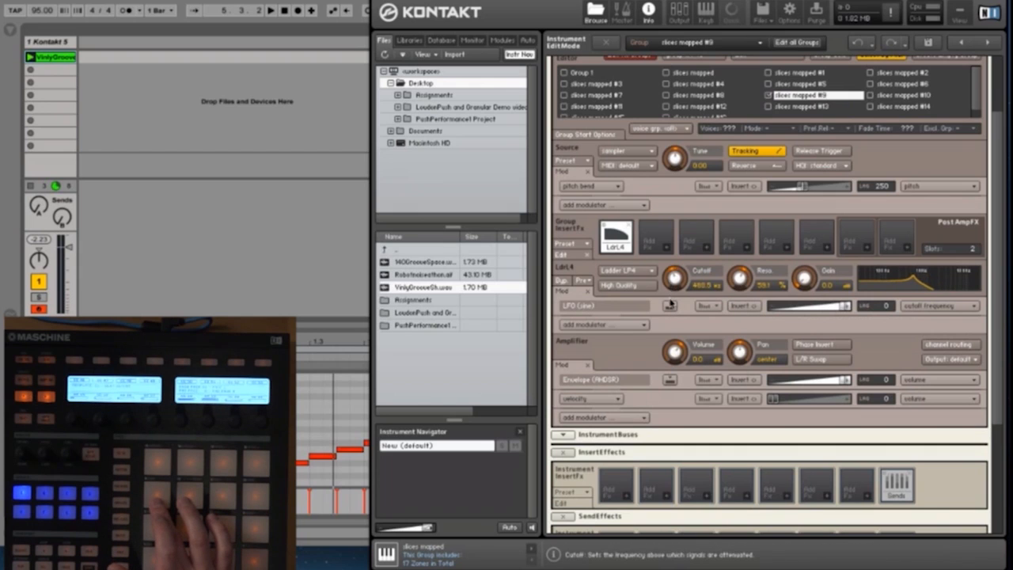
# Raise the cutoff LFO's frequency, sync it to a sixteenth-based tempo division, and adjust the synced rate.
pyautogui.scroll(-5, 670, 317)
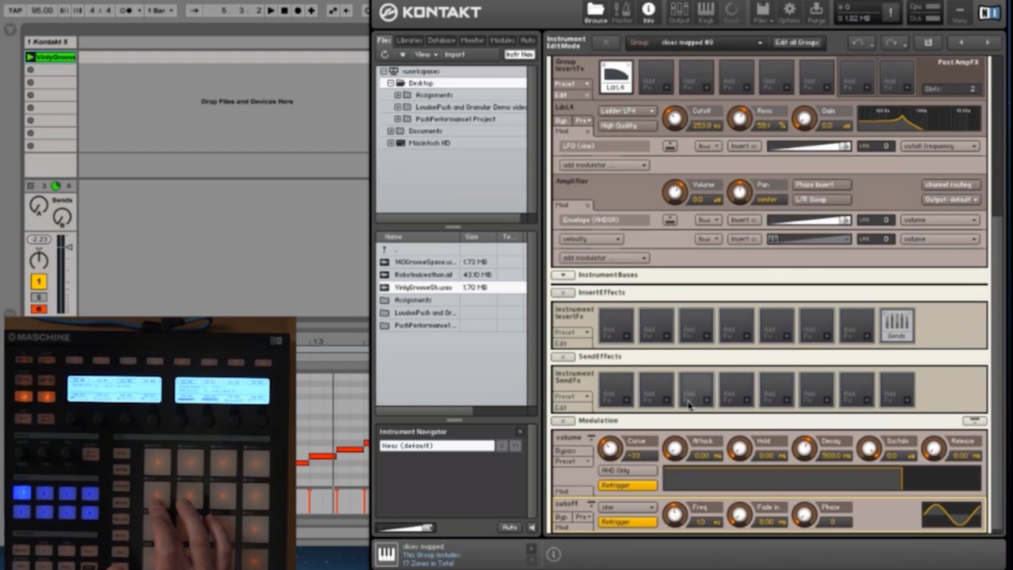
pyautogui.scroll(5, 677, 515)
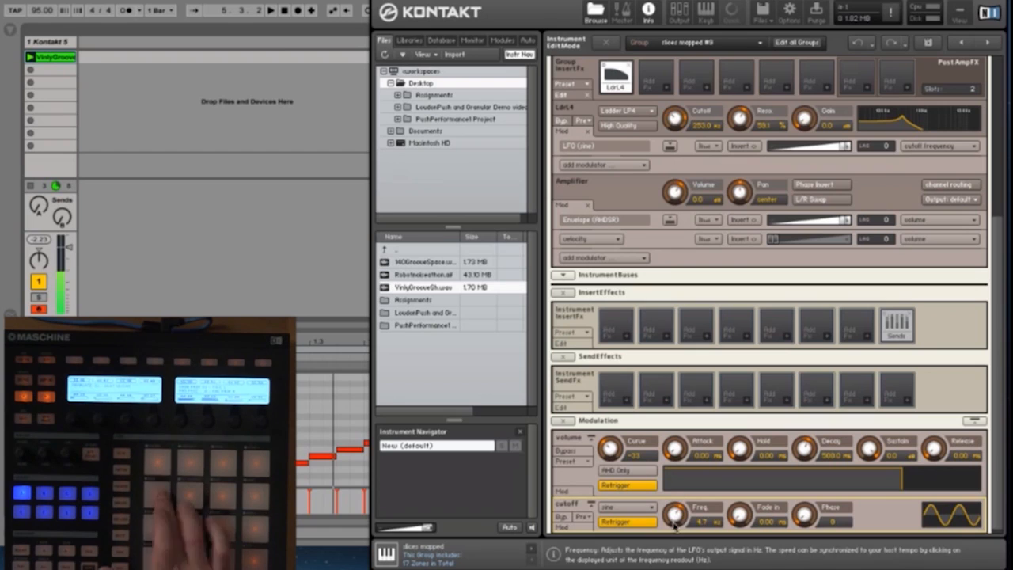
pyautogui.scroll(2, 677, 515)
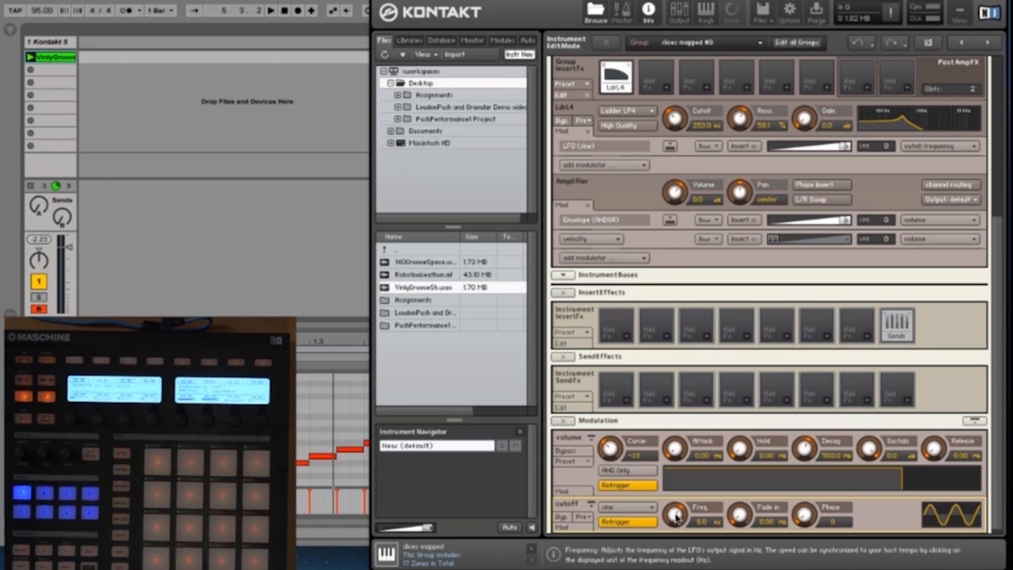
pyautogui.click(718, 525)
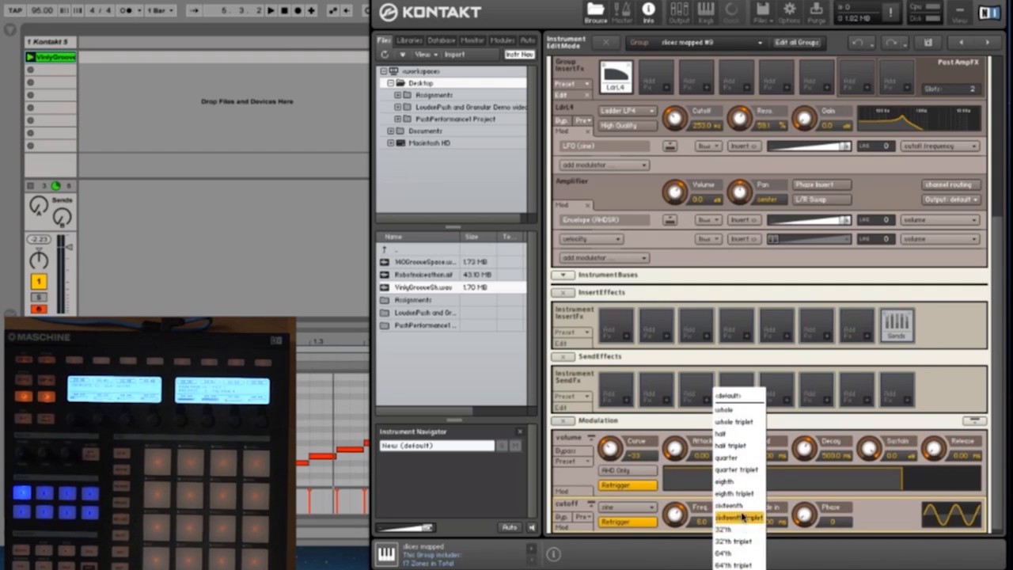
pyautogui.click(740, 511)
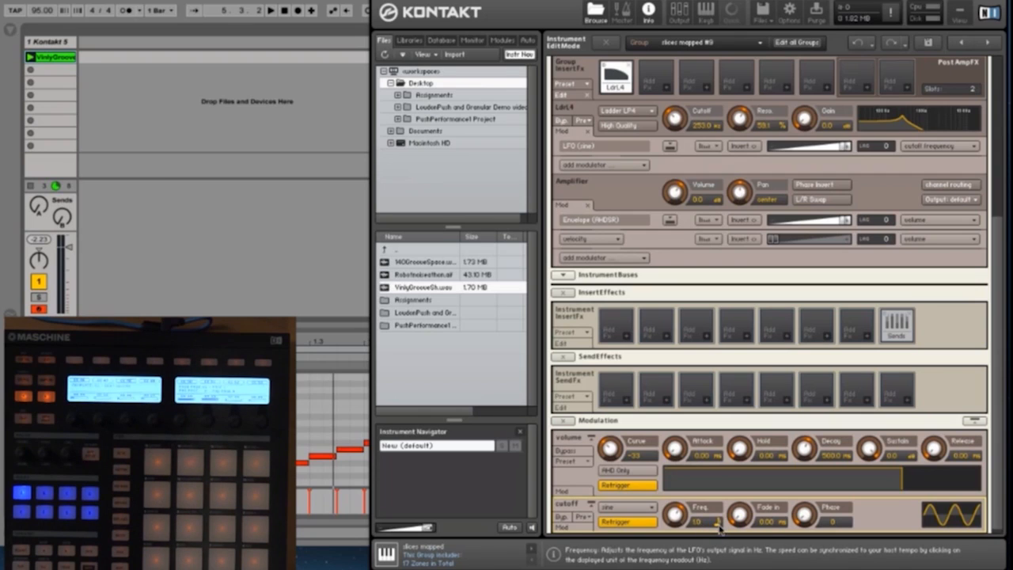
pyautogui.moveTo(677, 519)
pyautogui.mouseDown()
pyautogui.moveTo(676, 546)
pyautogui.moveTo(675, 532)
pyautogui.mouseUp()
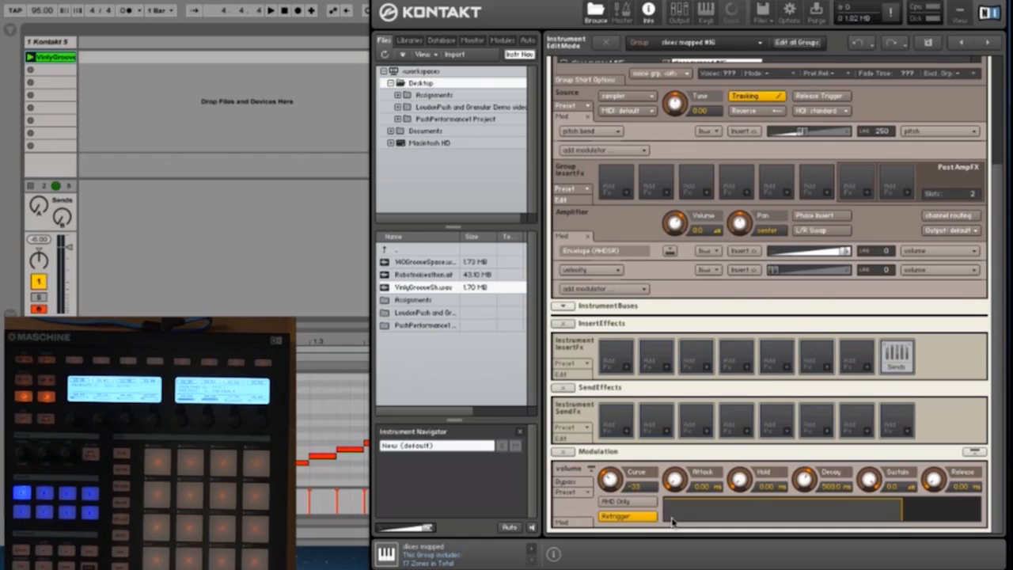
# Show the Script Editor and load the factory Arpeggiator sequencing script into the first slot.
pyautogui.scroll(5, 672, 521)
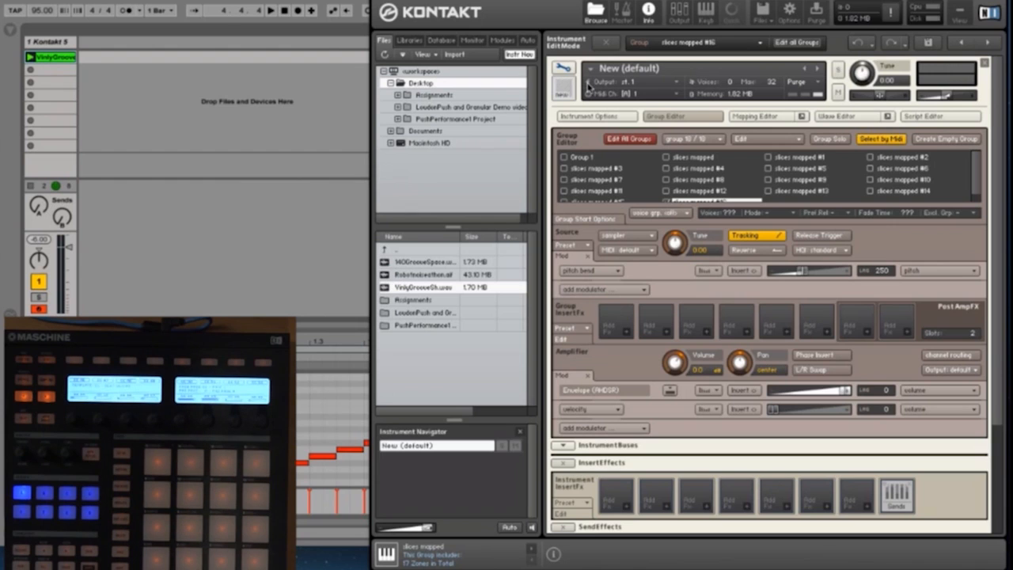
pyautogui.click(914, 117)
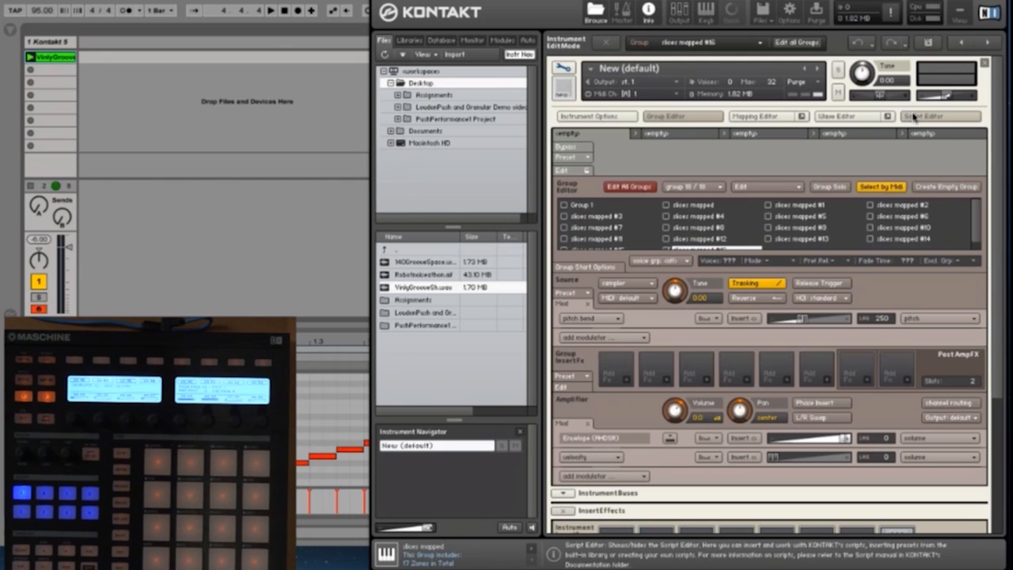
pyautogui.click(586, 158)
pyautogui.moveTo(582, 174)
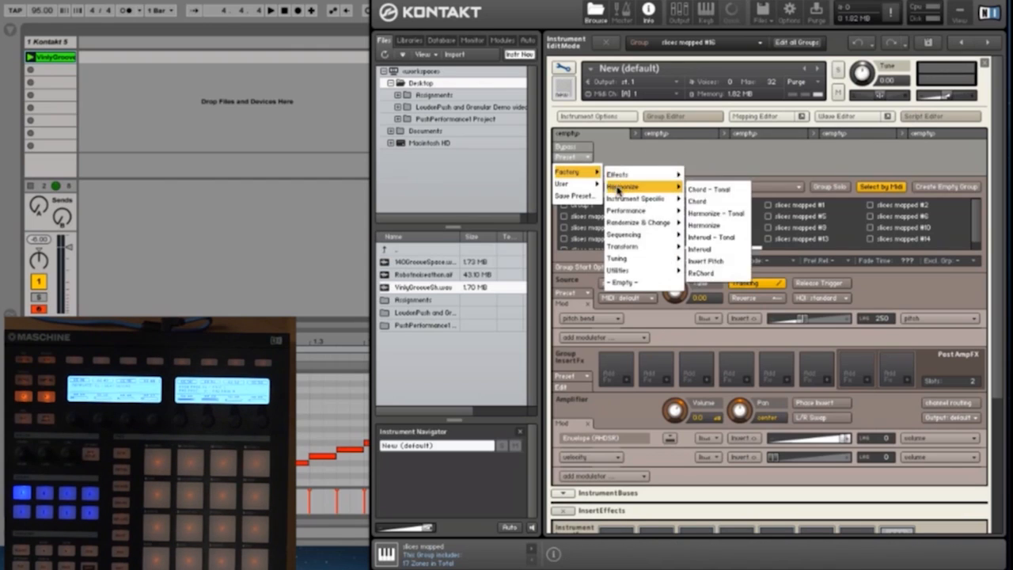
pyautogui.moveTo(624, 248)
pyautogui.moveTo(628, 215)
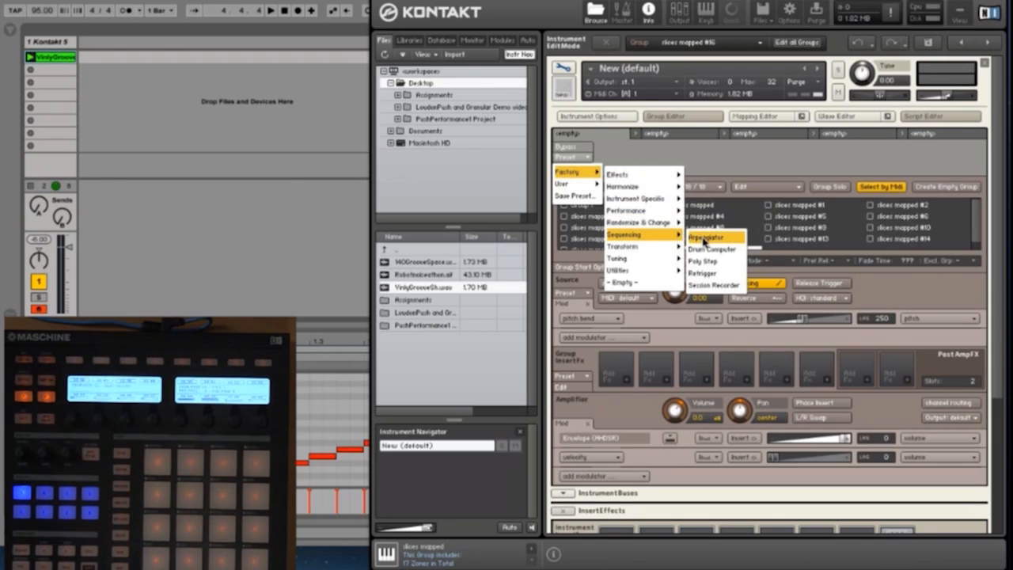
pyautogui.click(703, 237)
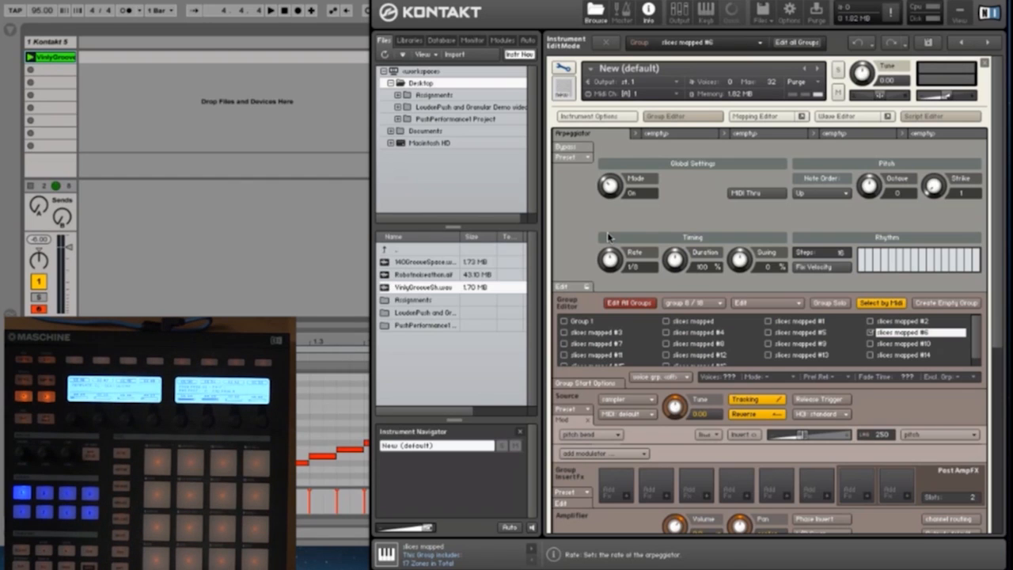
# Try the Arpeggiator's Hold mode and return its mode to On.
pyautogui.moveTo(609, 185); pyautogui.dragTo(603, 156)
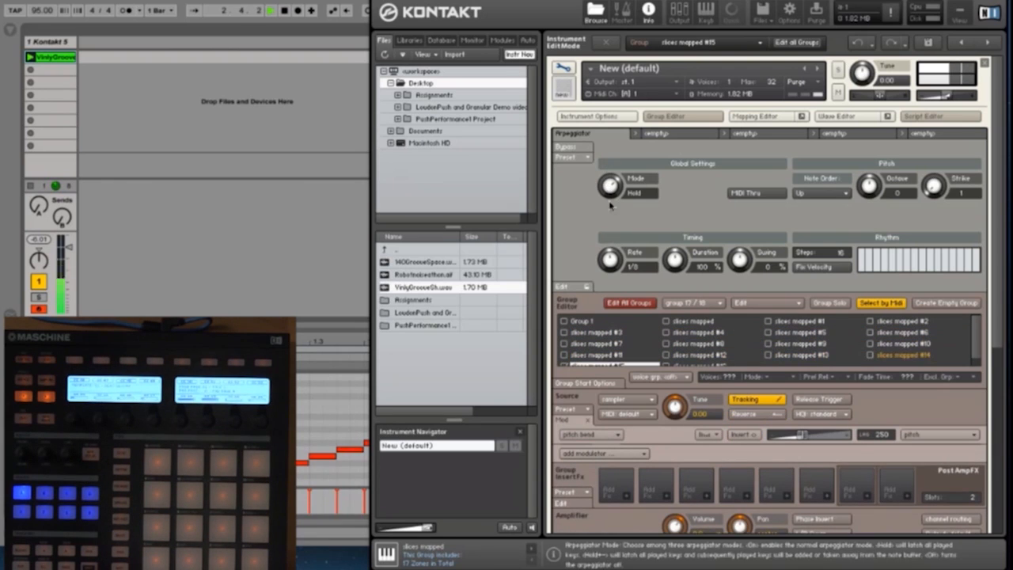
pyautogui.moveTo(611, 187); pyautogui.dragTo(609, 238)
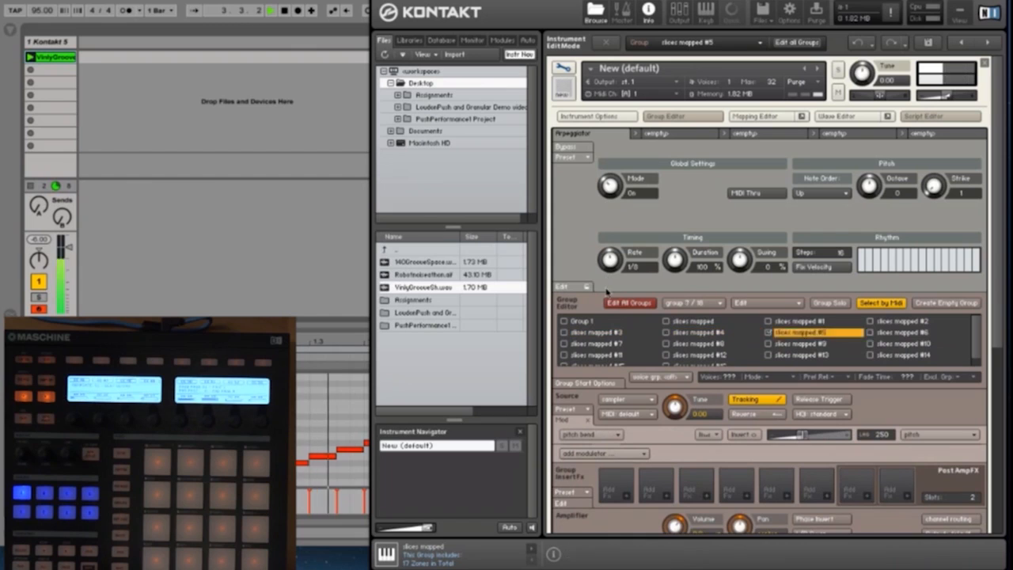